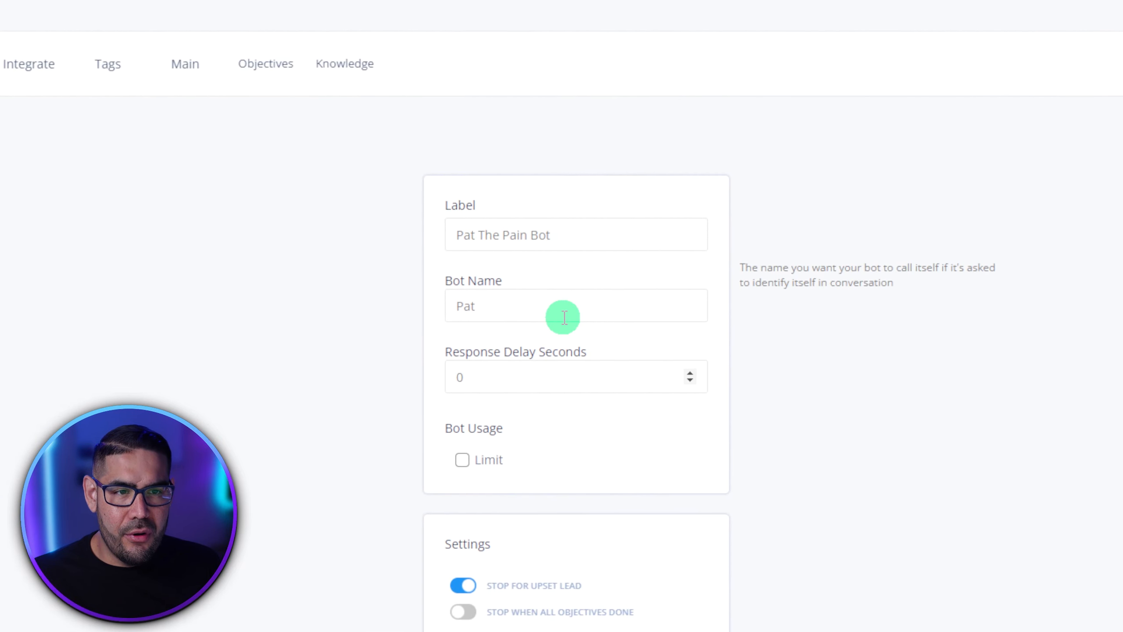
Step: Review the bot's Label, Bot Name and Response Delay Seconds fields and their explanations
{"action": "left_click", "coordinate": [572, 241]}
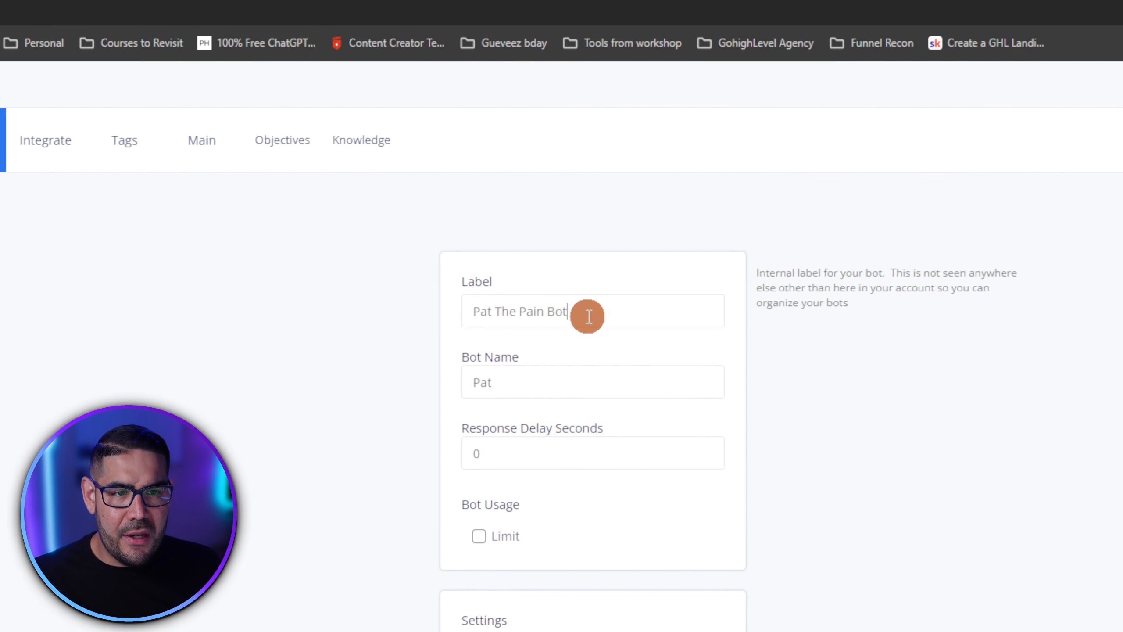
{"action": "left_click_drag", "start_coordinate": [588, 316], "coordinate": [464, 314]}
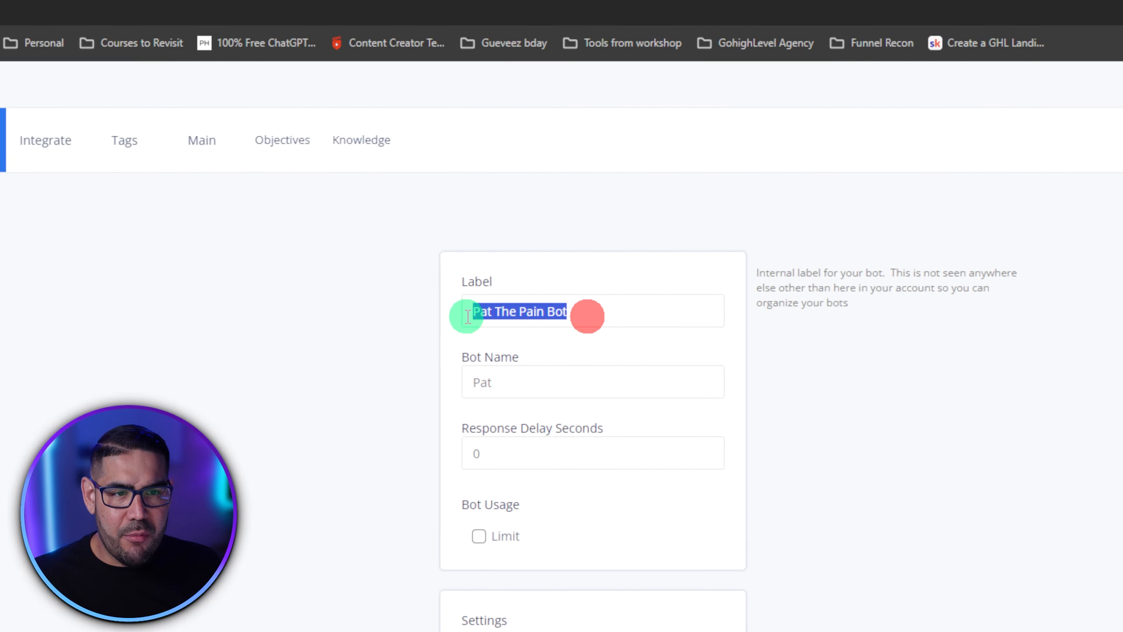
{"action": "left_click", "coordinate": [535, 321]}
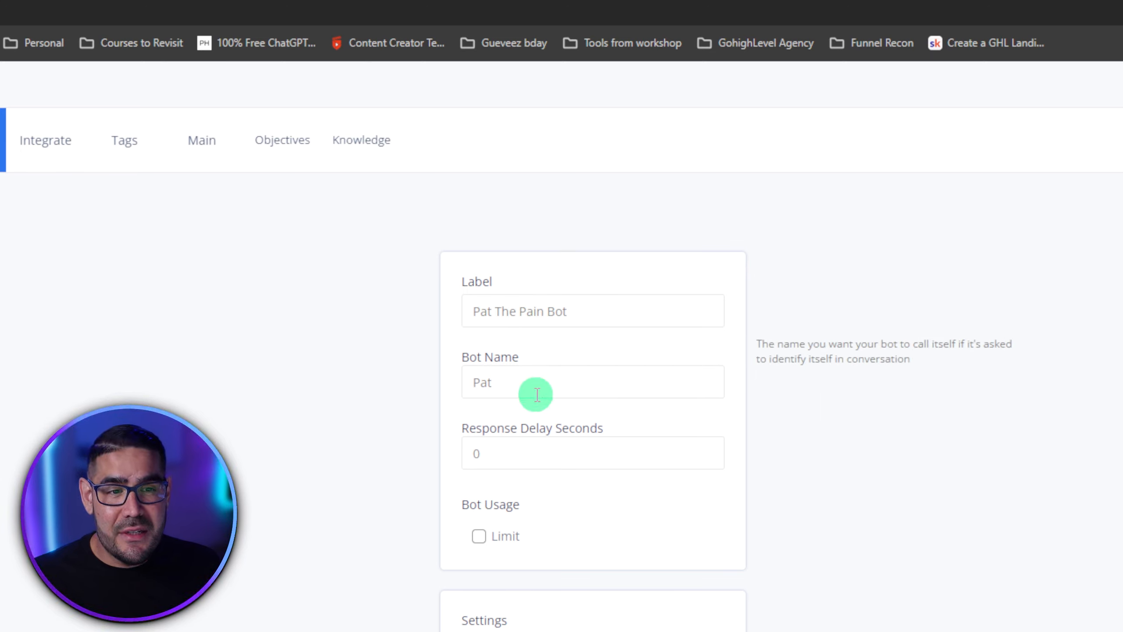
{"action": "left_click_drag", "start_coordinate": [537, 381], "coordinate": [472, 381]}
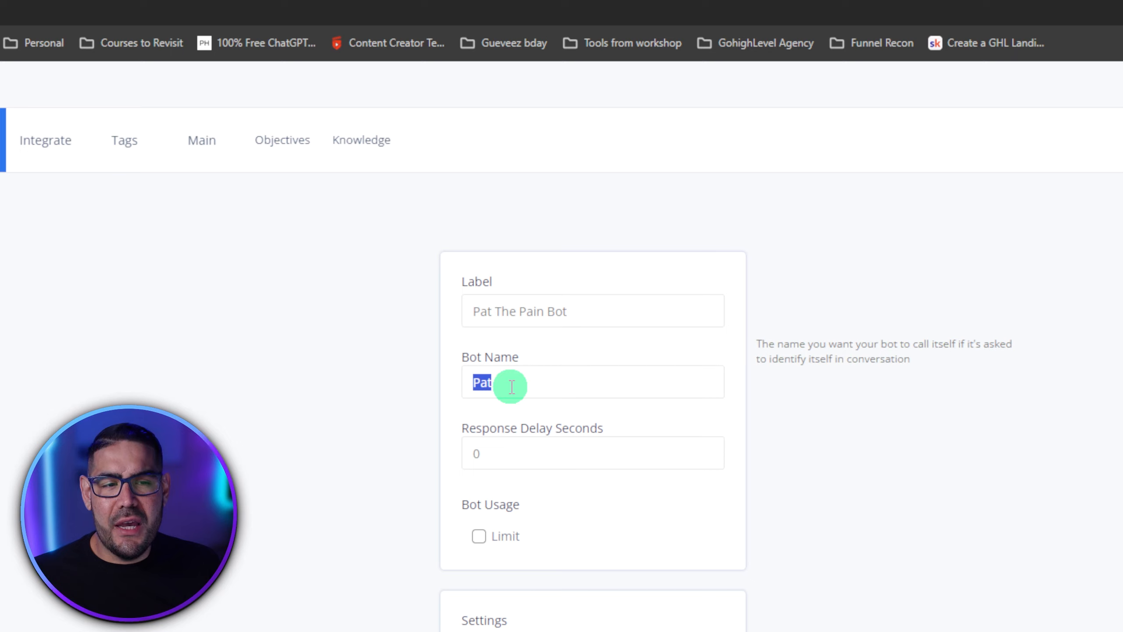
{"action": "left_click", "coordinate": [518, 455]}
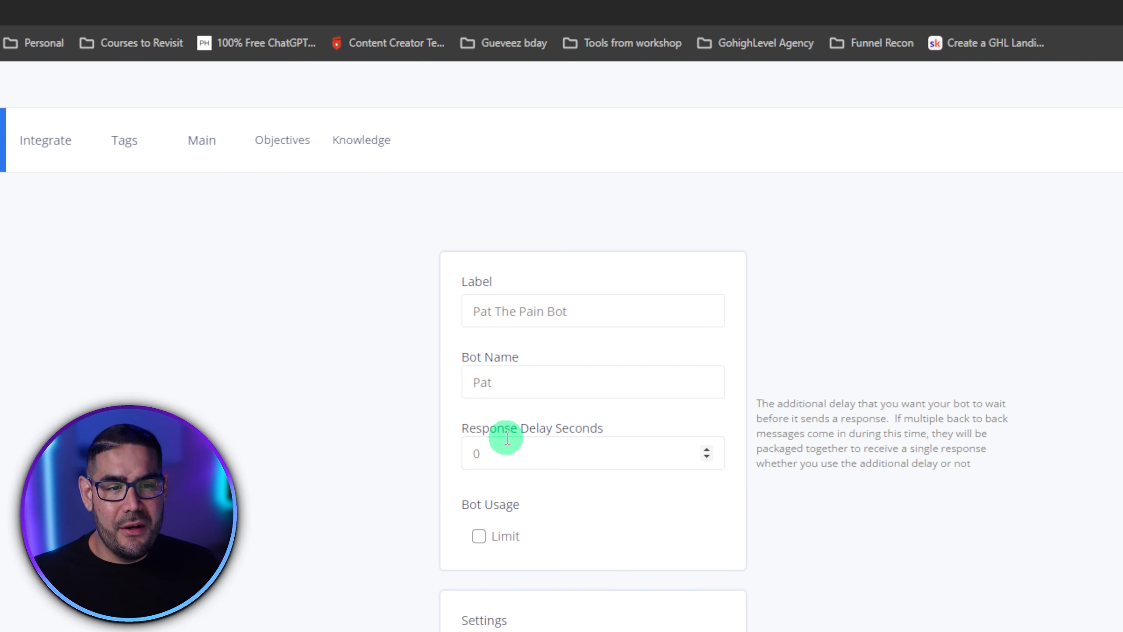
Step: Try out the bot usage limit and its allowed-uses-per-30-days field
{"action": "mouse_move", "coordinate": [495, 533]}
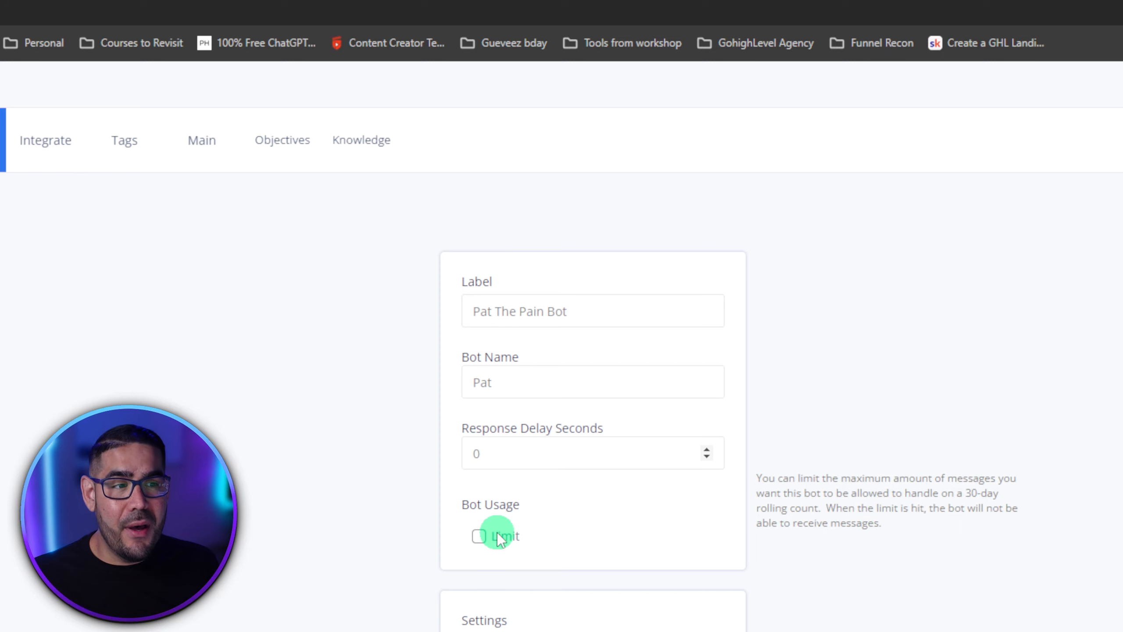
{"action": "left_click", "coordinate": [479, 536]}
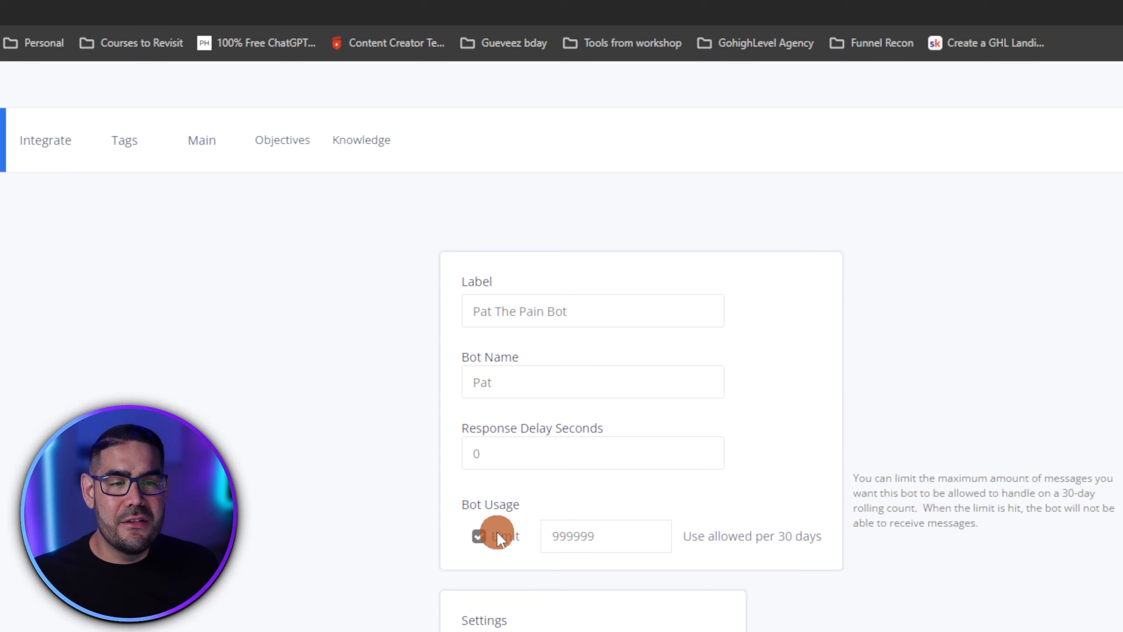
{"action": "double_click", "coordinate": [625, 535]}
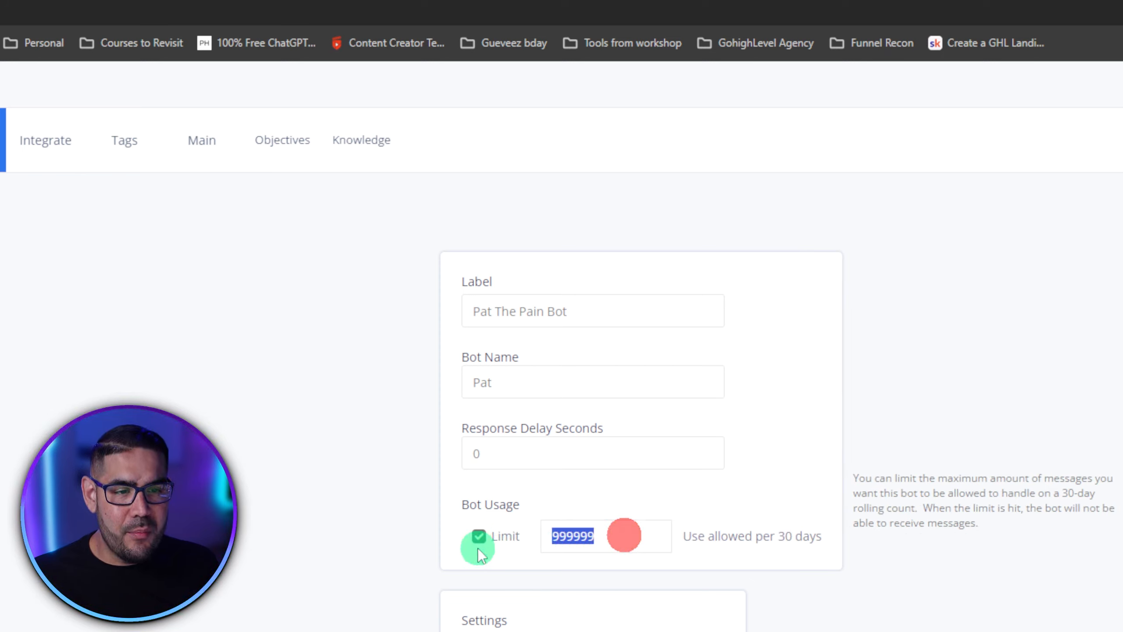
{"action": "left_click", "coordinate": [506, 536]}
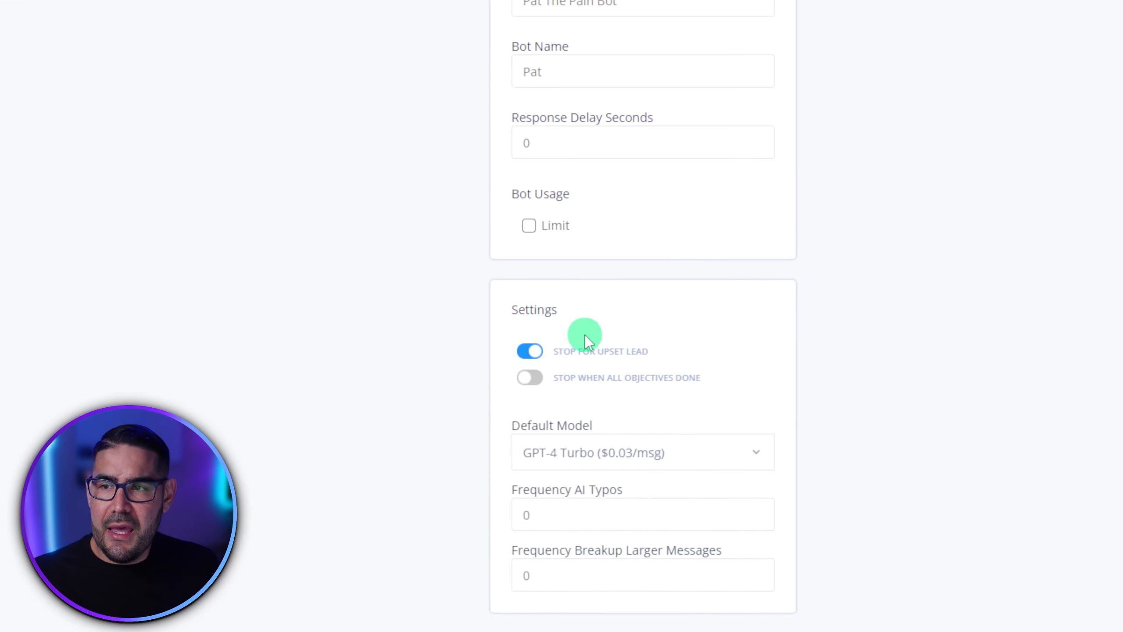
Step: Review the bot's stop, typo and message-breakup settings, and select GPT-4 Turbo ($0.03/msg) as the default model
{"action": "mouse_move", "coordinate": [572, 341]}
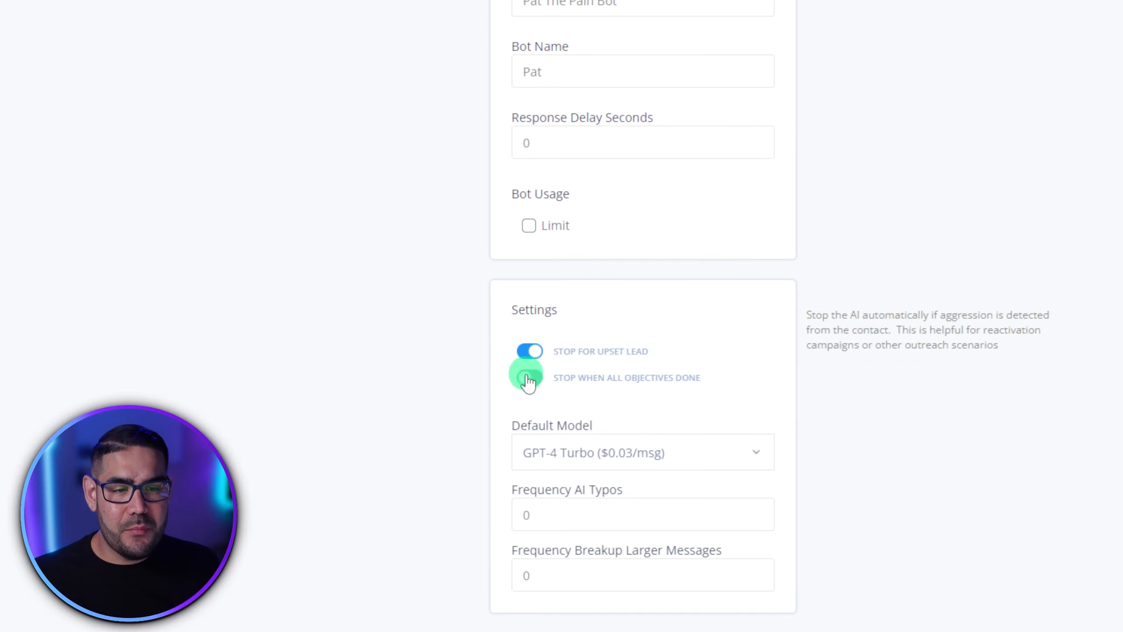
{"action": "mouse_move", "coordinate": [534, 391]}
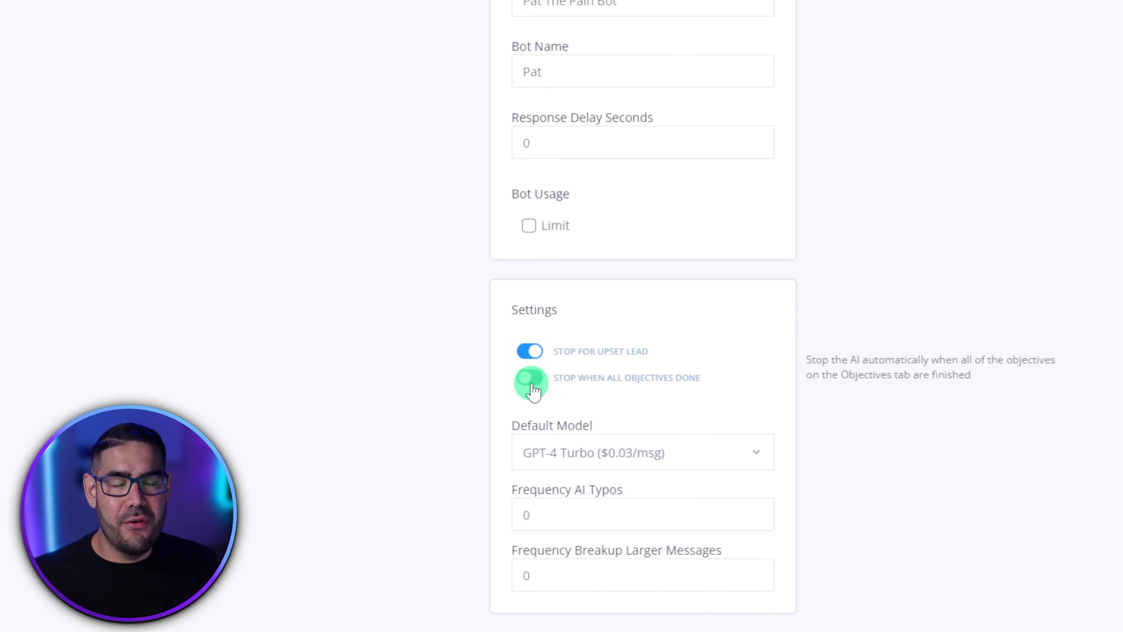
{"action": "mouse_move", "coordinate": [619, 365]}
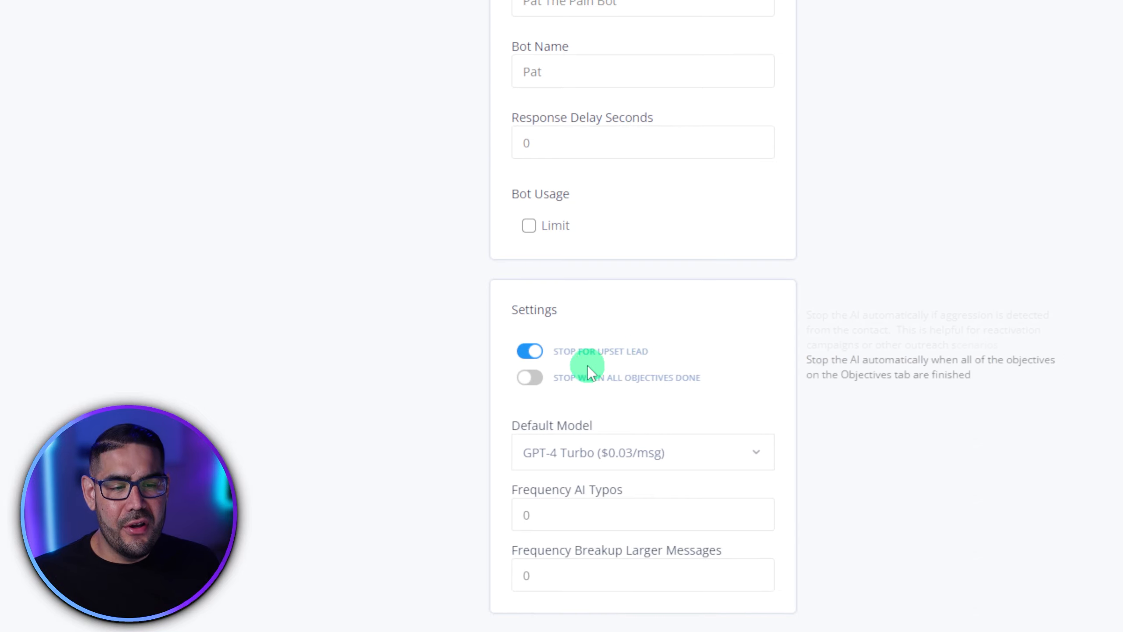
{"action": "left_click", "coordinate": [595, 449]}
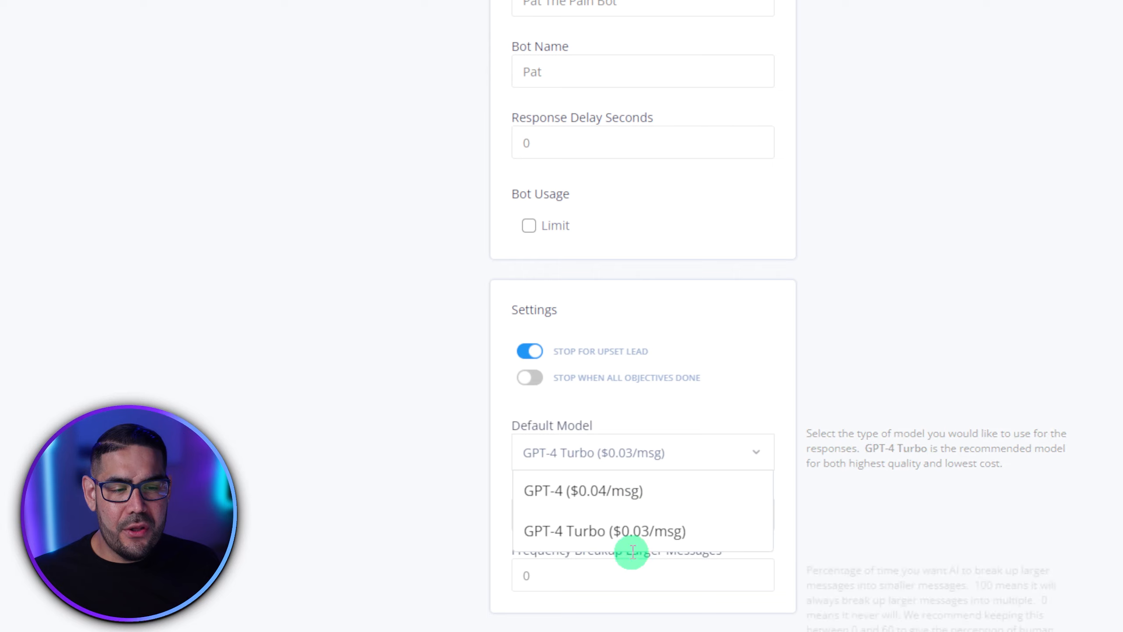
{"action": "left_click", "coordinate": [629, 536]}
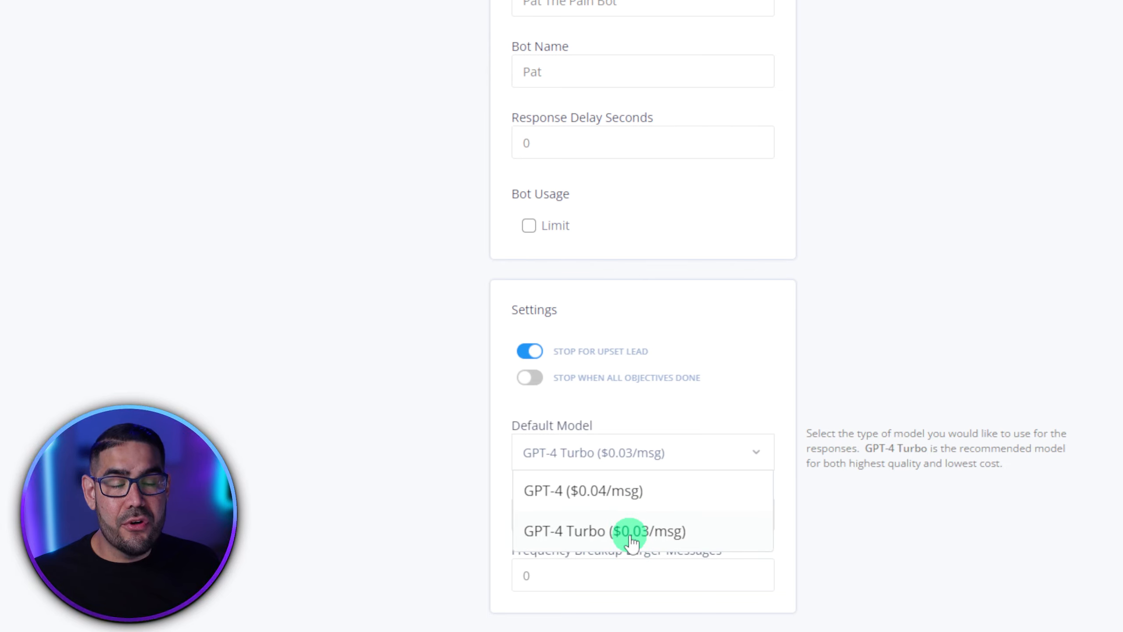
{"action": "left_click", "coordinate": [655, 534]}
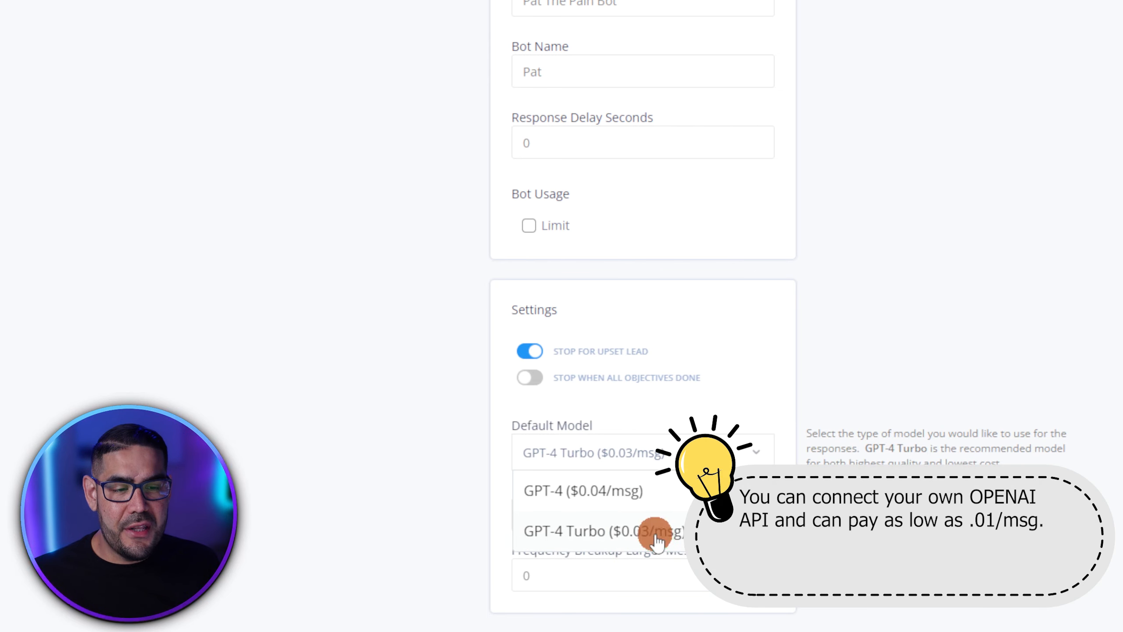
{"action": "left_click", "coordinate": [669, 410]}
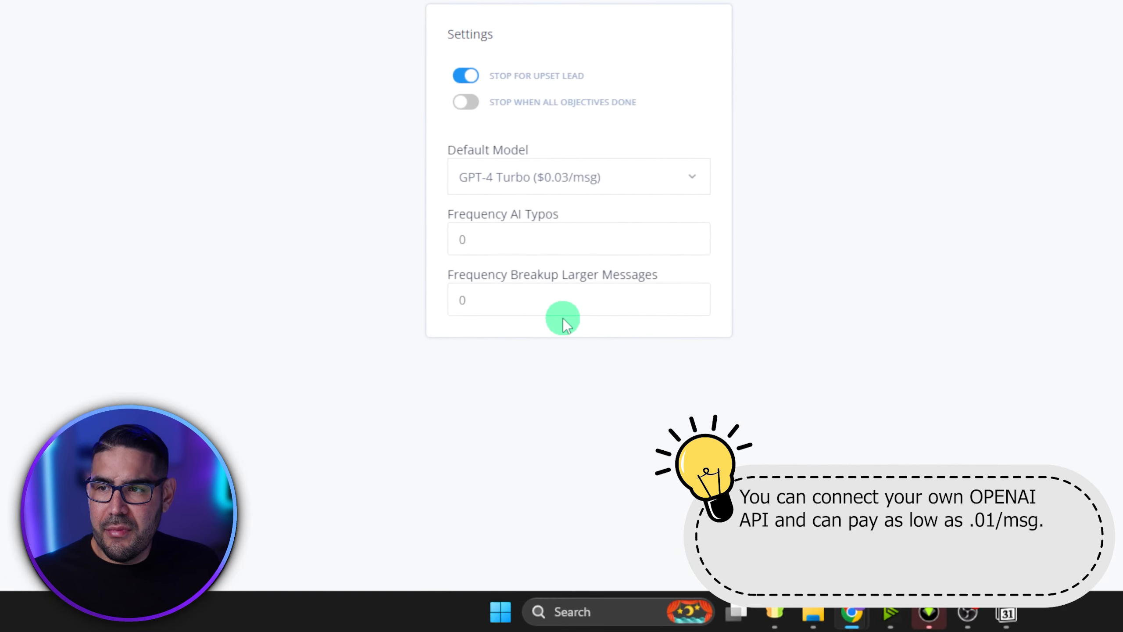
{"action": "mouse_move", "coordinate": [539, 233]}
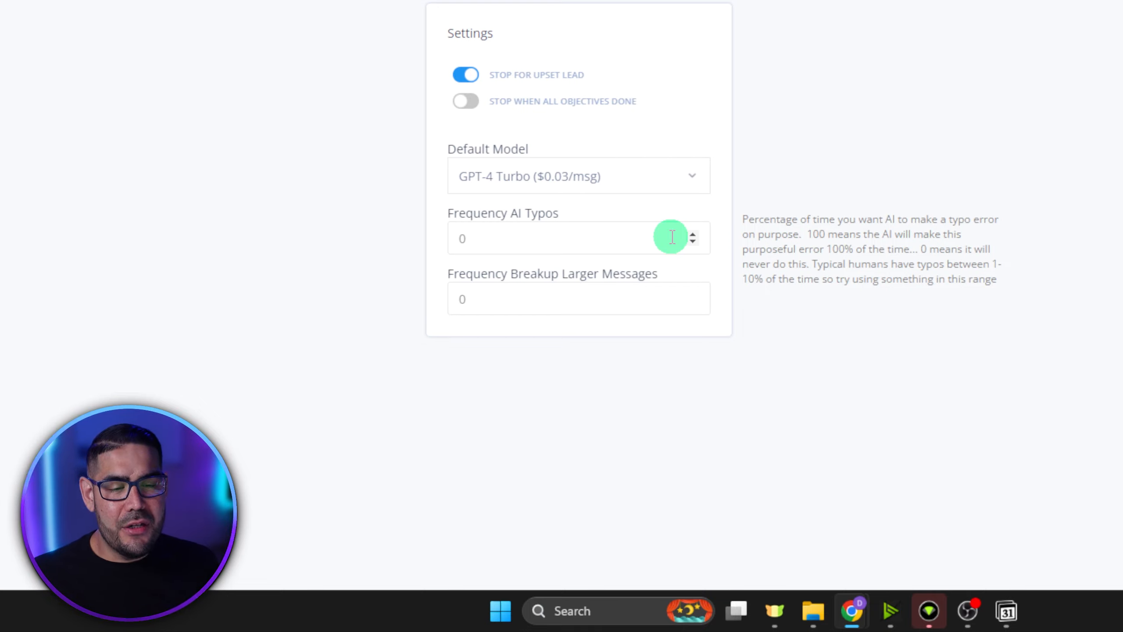
{"action": "mouse_move", "coordinate": [544, 278]}
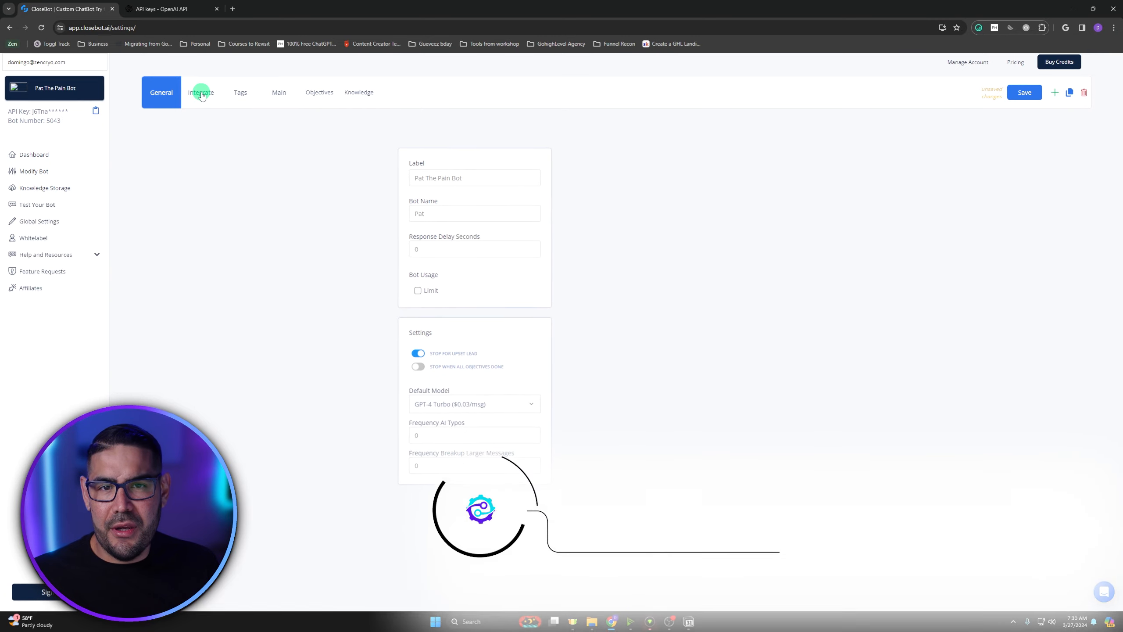
Step: Open the bot's integrations and switch to the API keys page of the OpenAI platform
{"action": "left_click", "coordinate": [202, 95]}
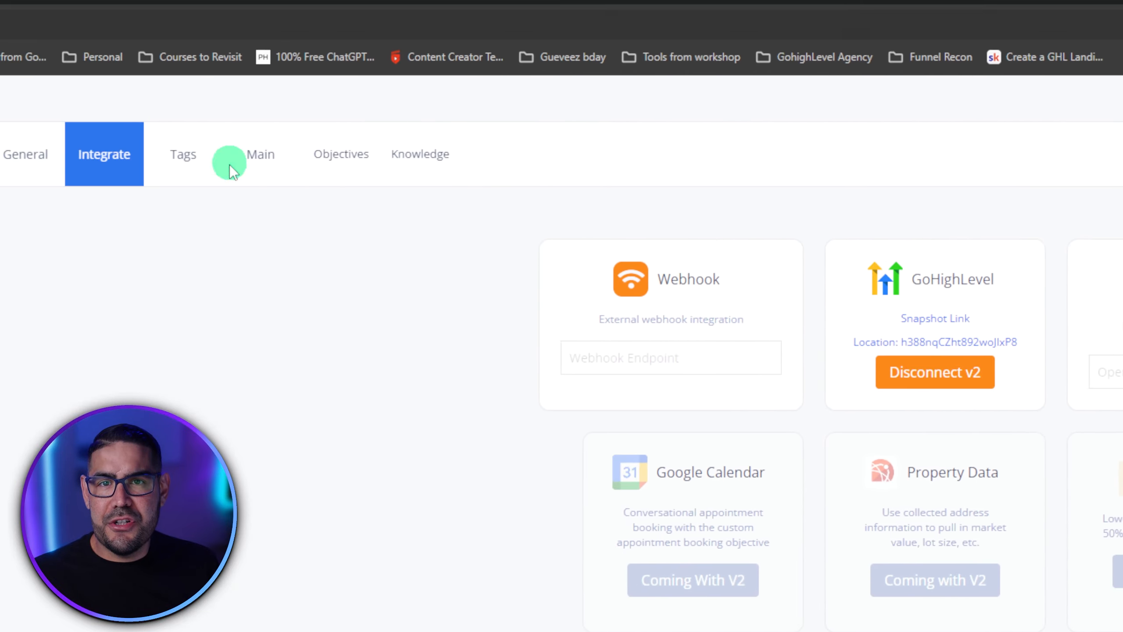
{"action": "left_click", "coordinate": [180, 11]}
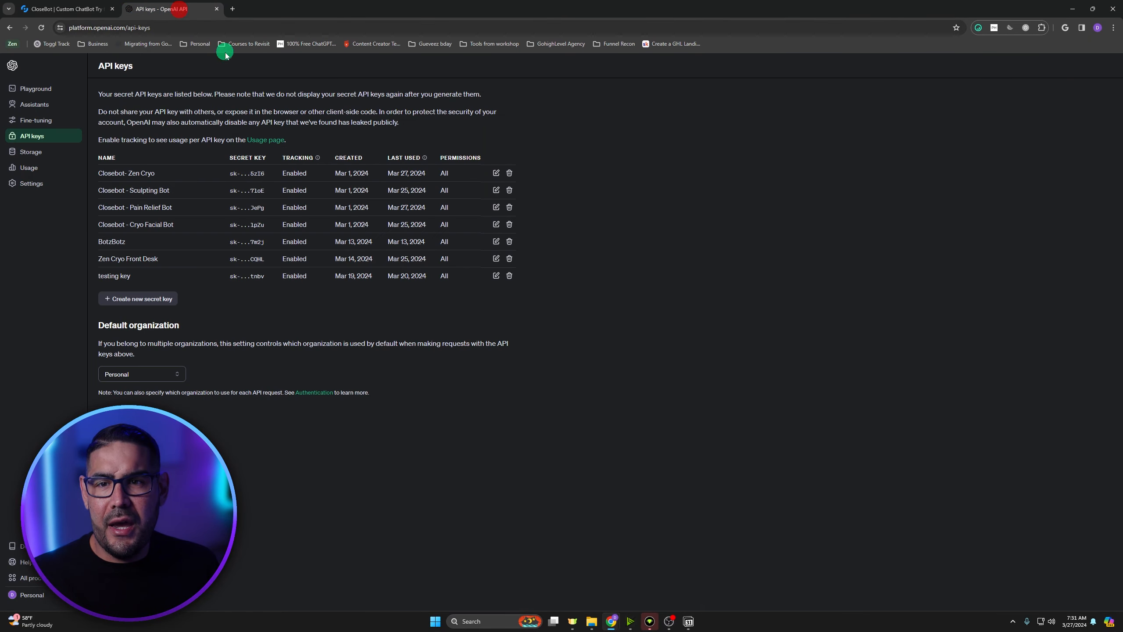
{"action": "left_click", "coordinate": [51, 136]}
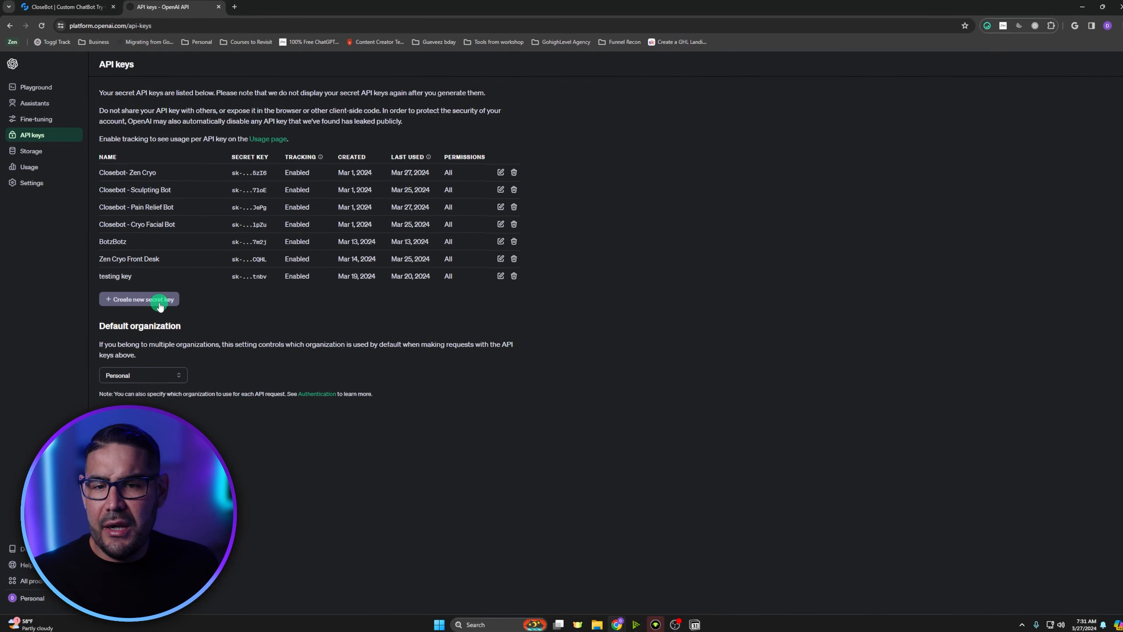
Step: Create an OpenAI secret key named "quicktest" and copy the generated key
{"action": "left_click", "coordinate": [160, 306]}
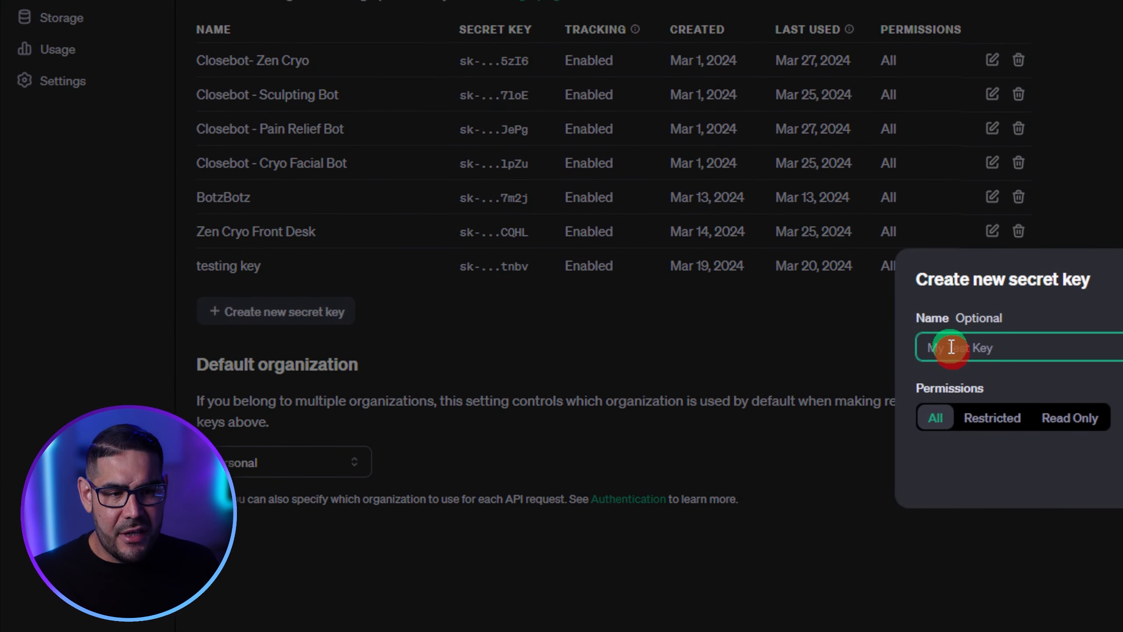
{"action": "type", "text": "quicktest"}
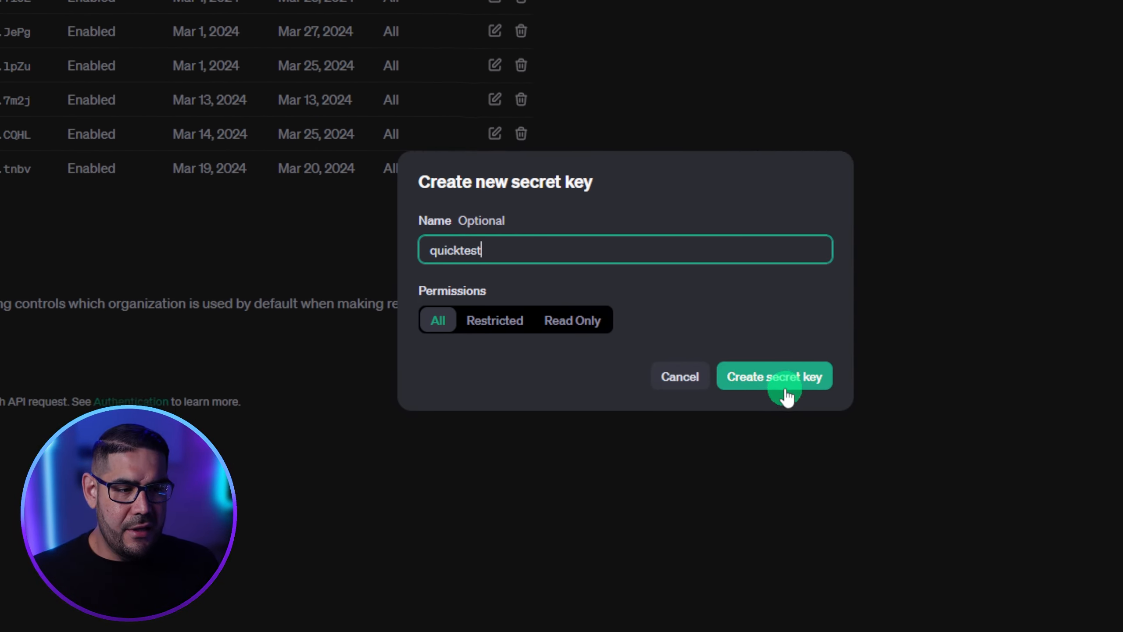
{"action": "left_click", "coordinate": [782, 383]}
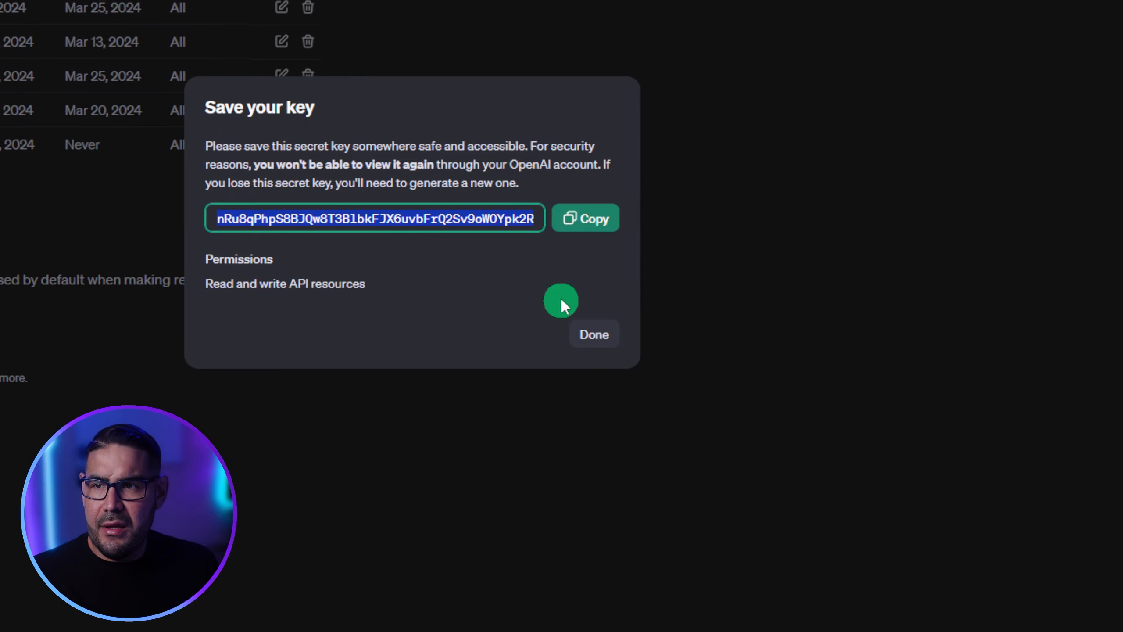
{"action": "left_click", "coordinate": [579, 221]}
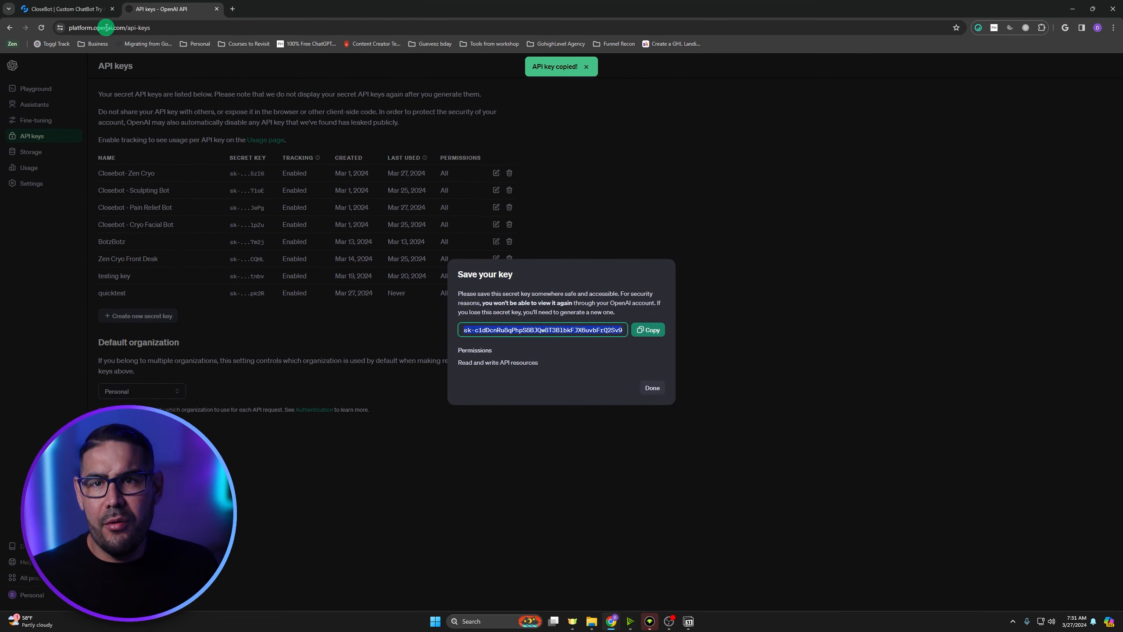
Step: Switch back to CloseBot and paste the copied API key into the OpenAI integration to connect it
{"action": "left_click", "coordinate": [67, 9]}
{"action": "left_click", "coordinate": [721, 197]}
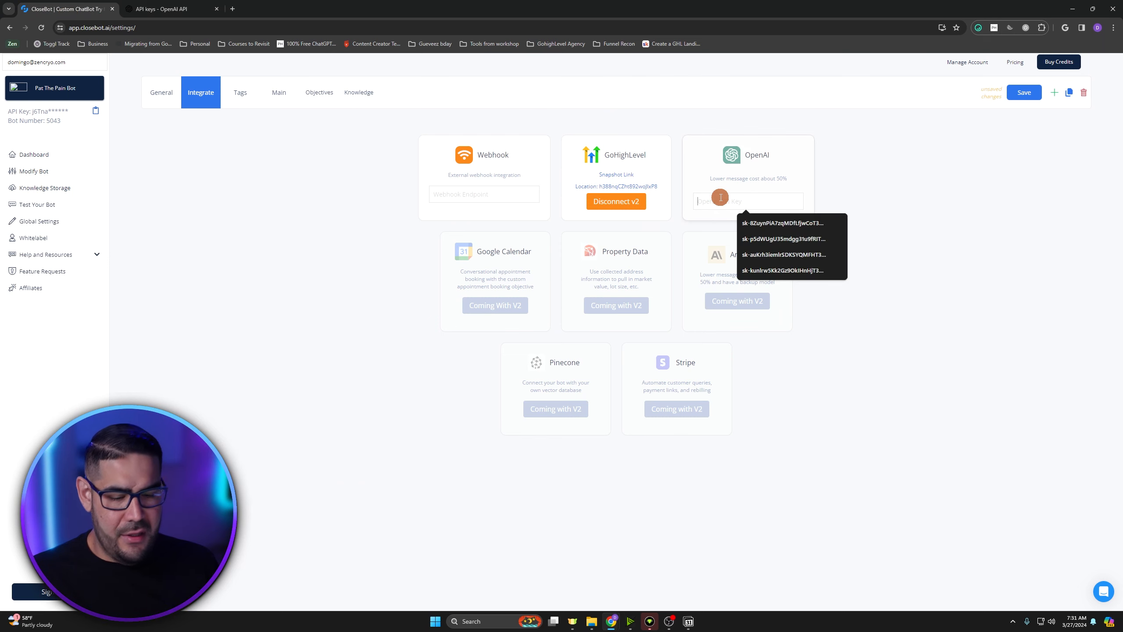
{"action": "key", "text": "ctrl+v"}
{"action": "left_click", "coordinate": [746, 216]}
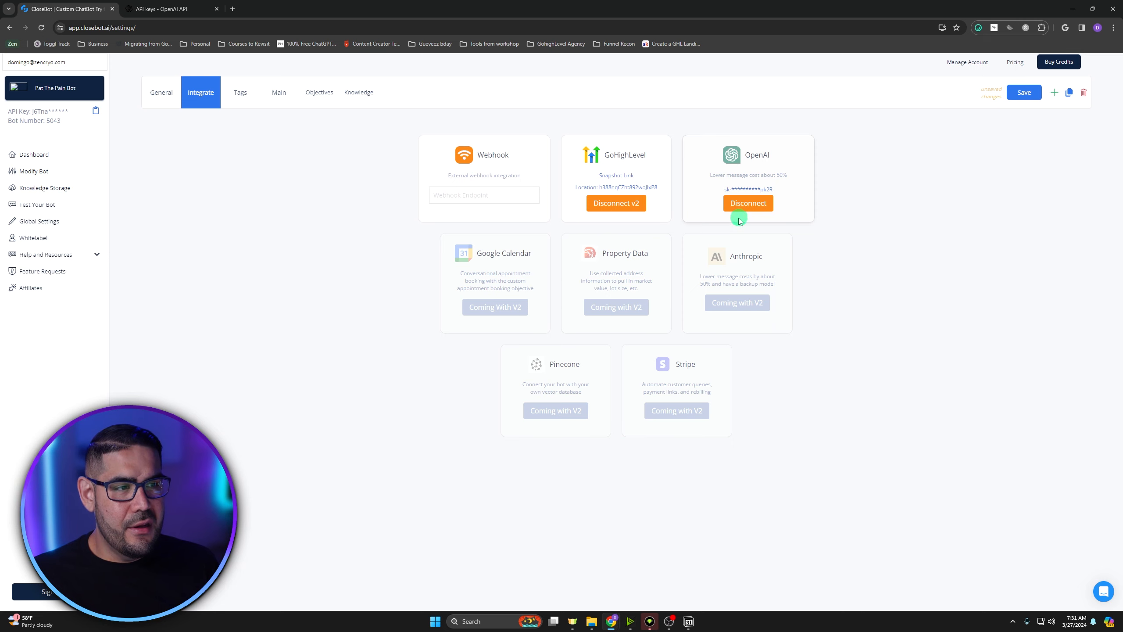
Step: Return to the OpenAI platform, dismiss the saved key dialog, and review the account's usage cost and activity
{"action": "left_click", "coordinate": [186, 8]}
{"action": "left_click", "coordinate": [659, 387]}
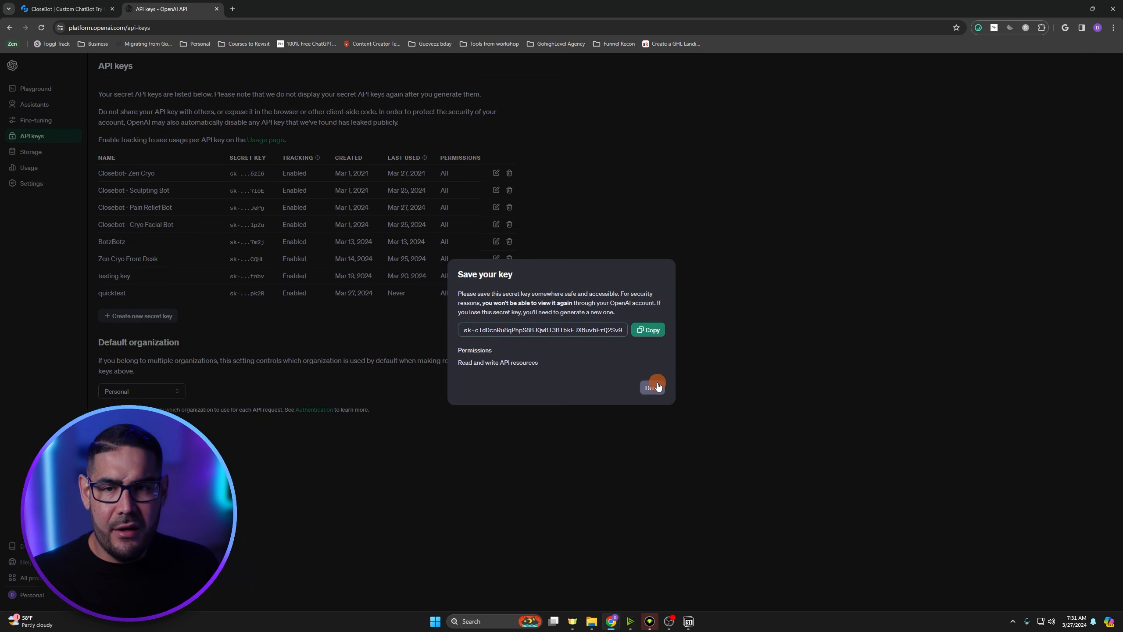
{"action": "left_click", "coordinate": [24, 169]}
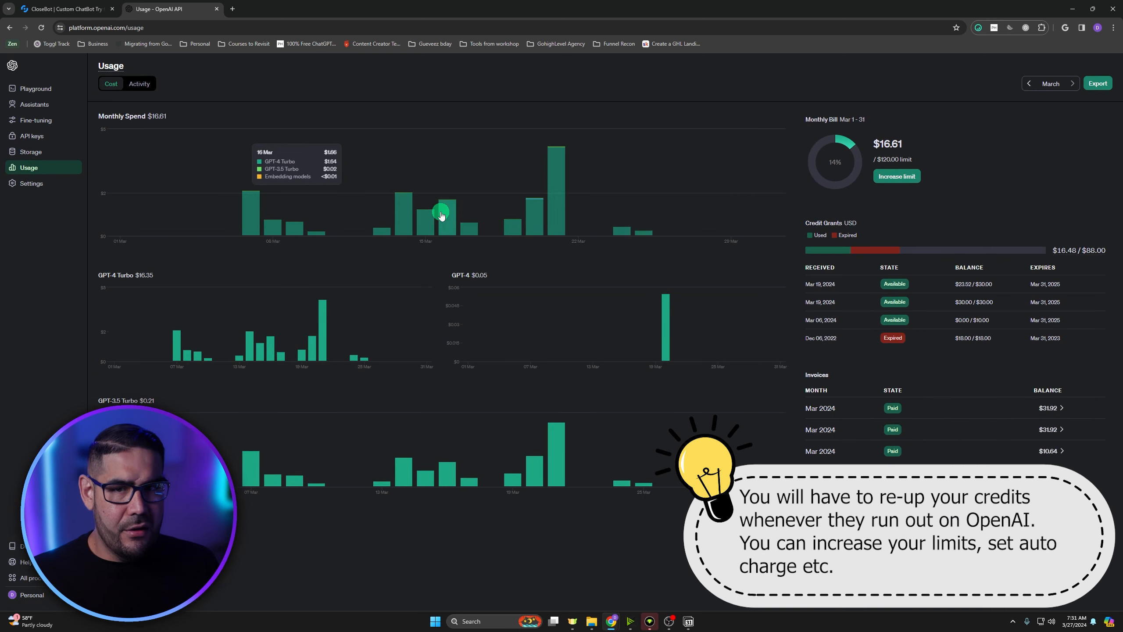
{"action": "left_click", "coordinate": [146, 85]}
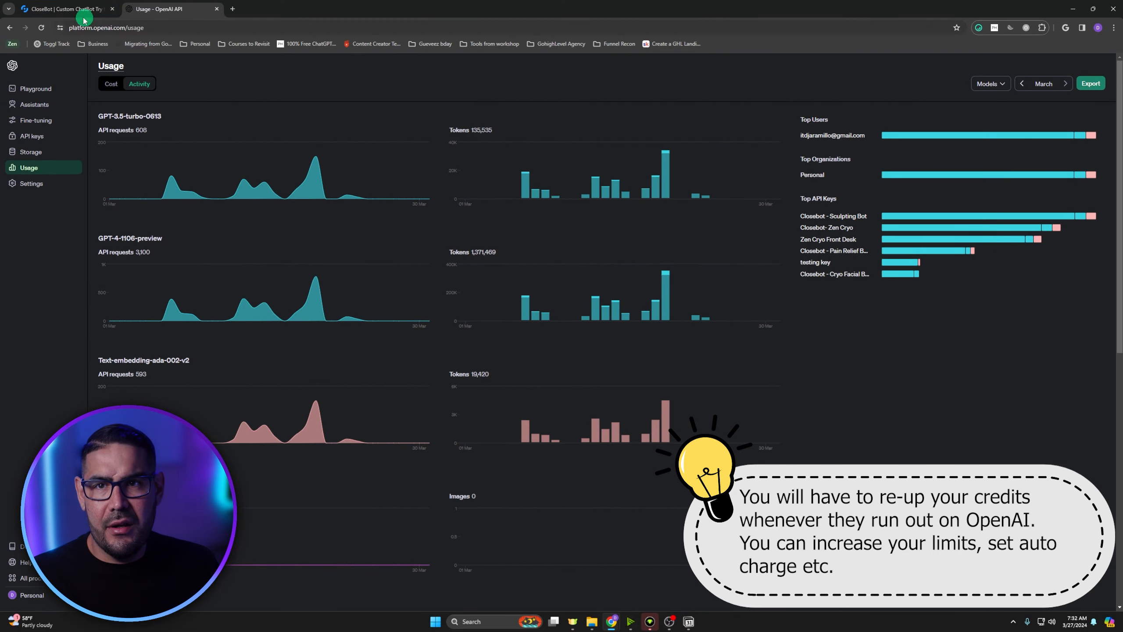
Step: Return to CloseBot and review the descriptions of the bot's four auto tagging options
{"action": "left_click", "coordinate": [84, 18]}
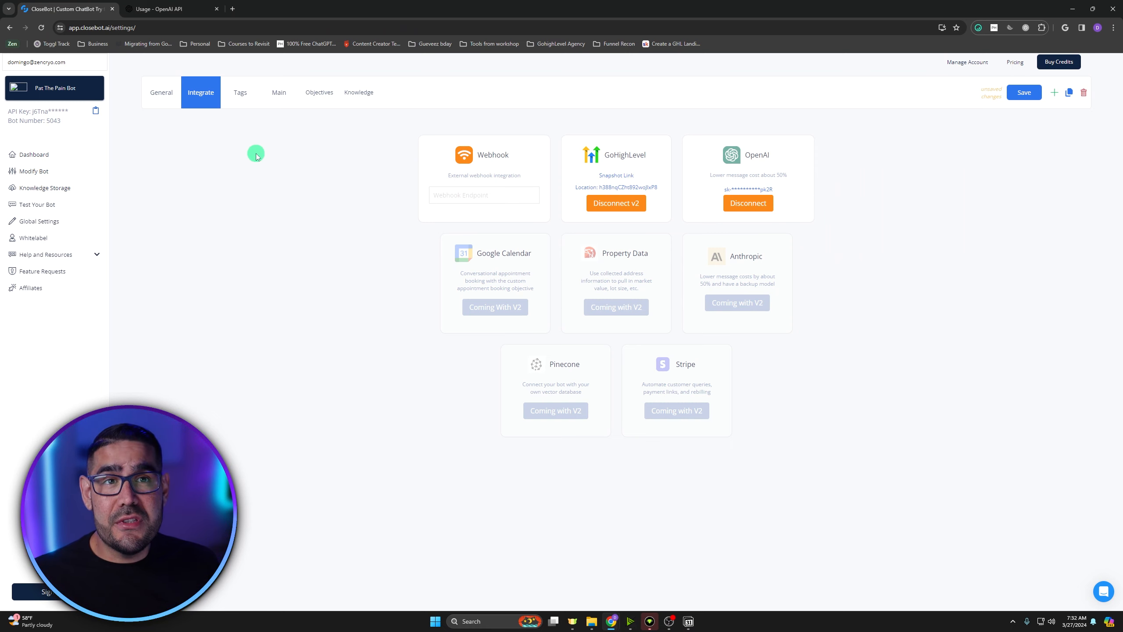
{"action": "left_click", "coordinate": [235, 104]}
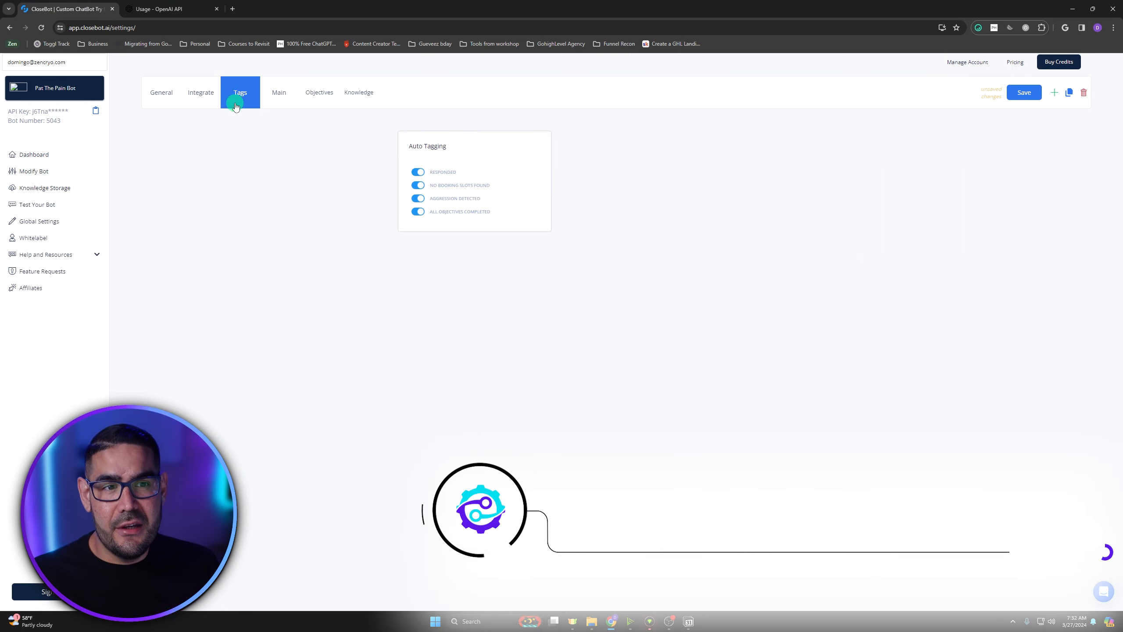
{"action": "left_click", "coordinate": [445, 172]}
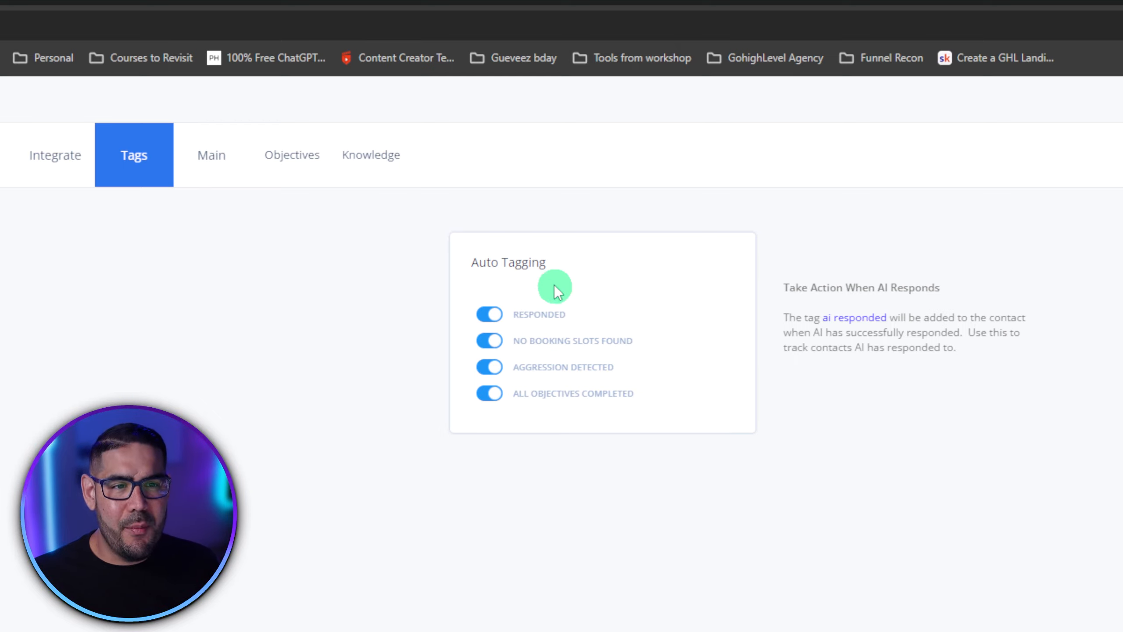
{"action": "mouse_move", "coordinate": [555, 351]}
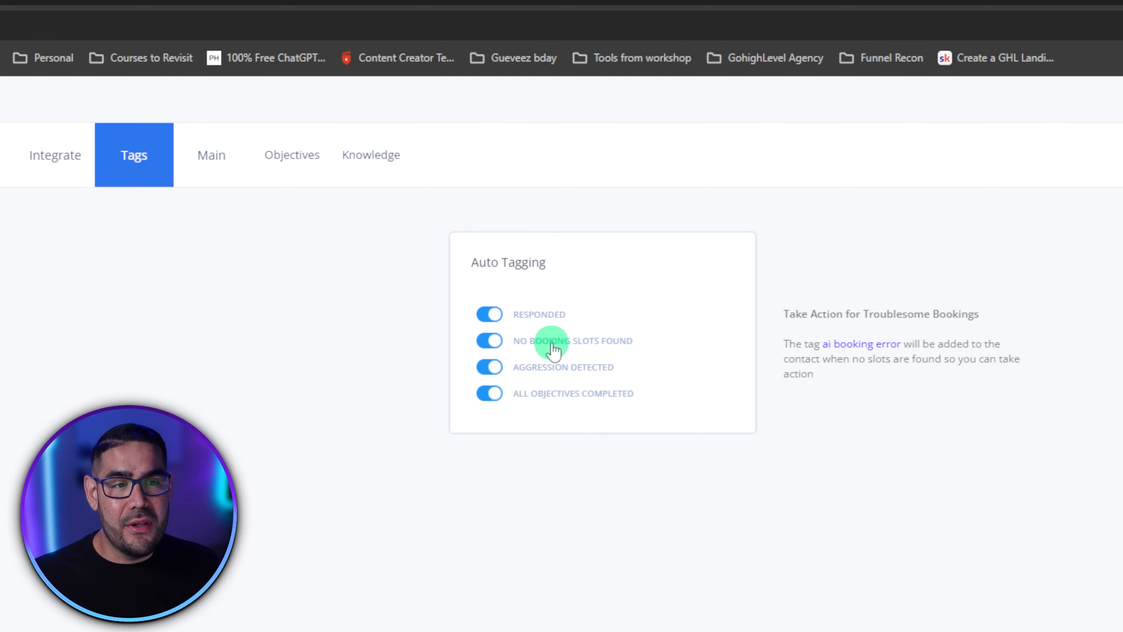
{"action": "mouse_move", "coordinate": [575, 372]}
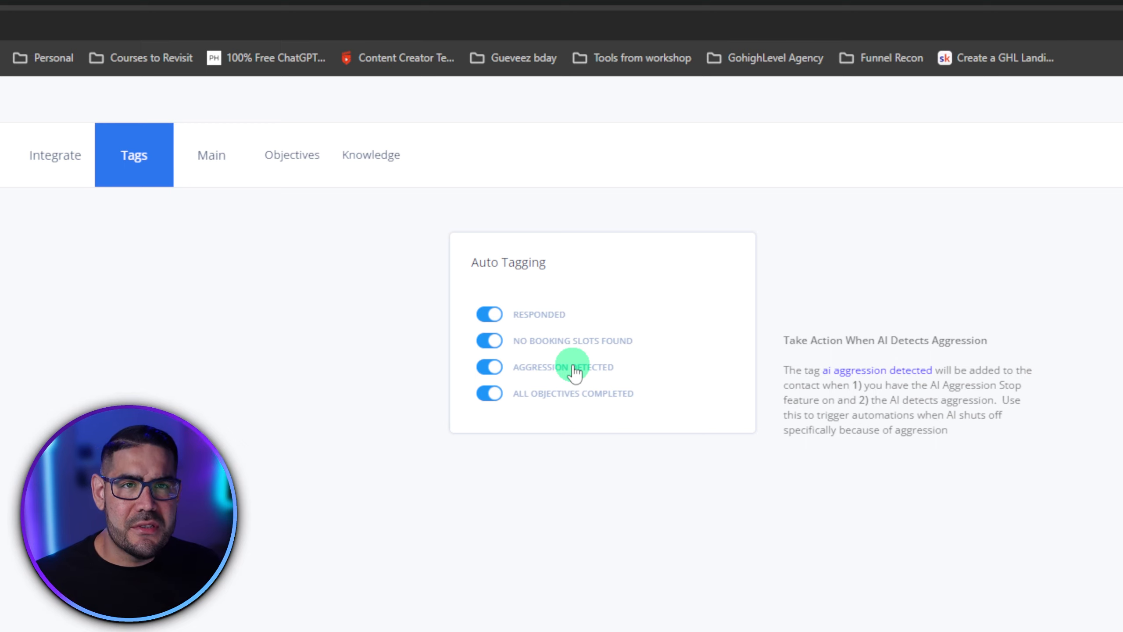
{"action": "mouse_move", "coordinate": [571, 396]}
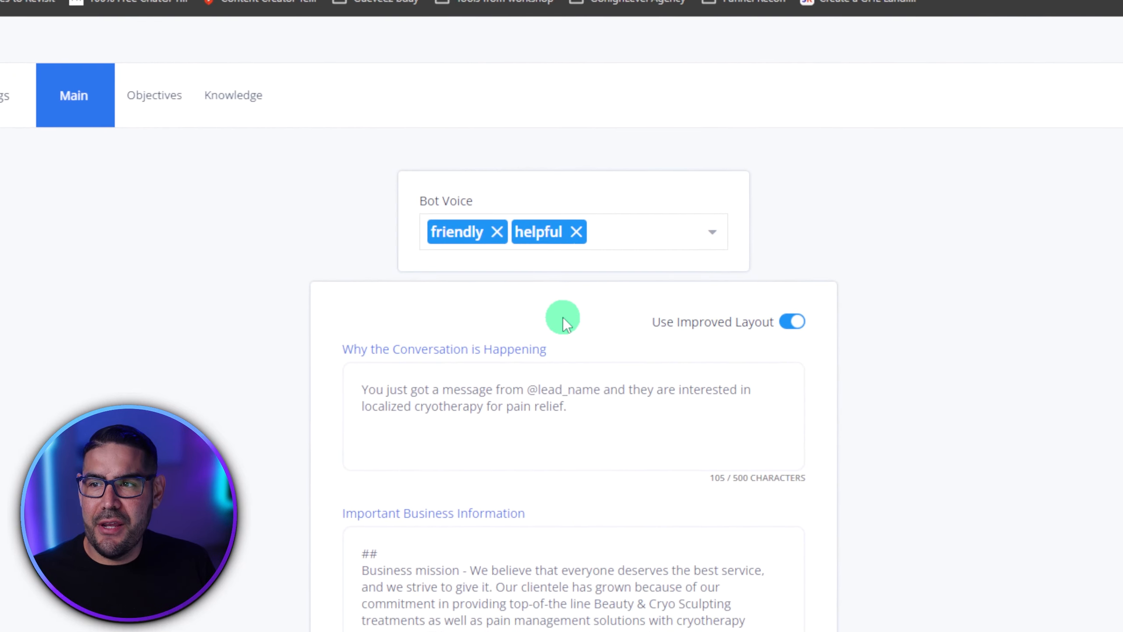
Step: Try adding "unprofessional" to the bot voice in the main settings, and remove it again
{"action": "mouse_move", "coordinate": [588, 235]}
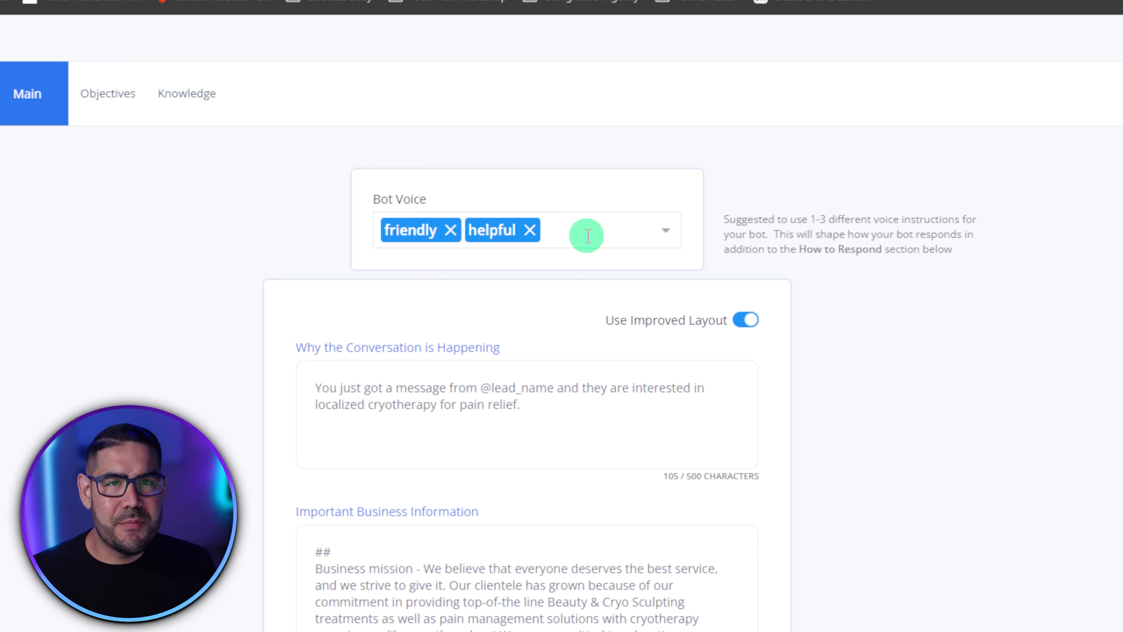
{"action": "left_click", "coordinate": [588, 235]}
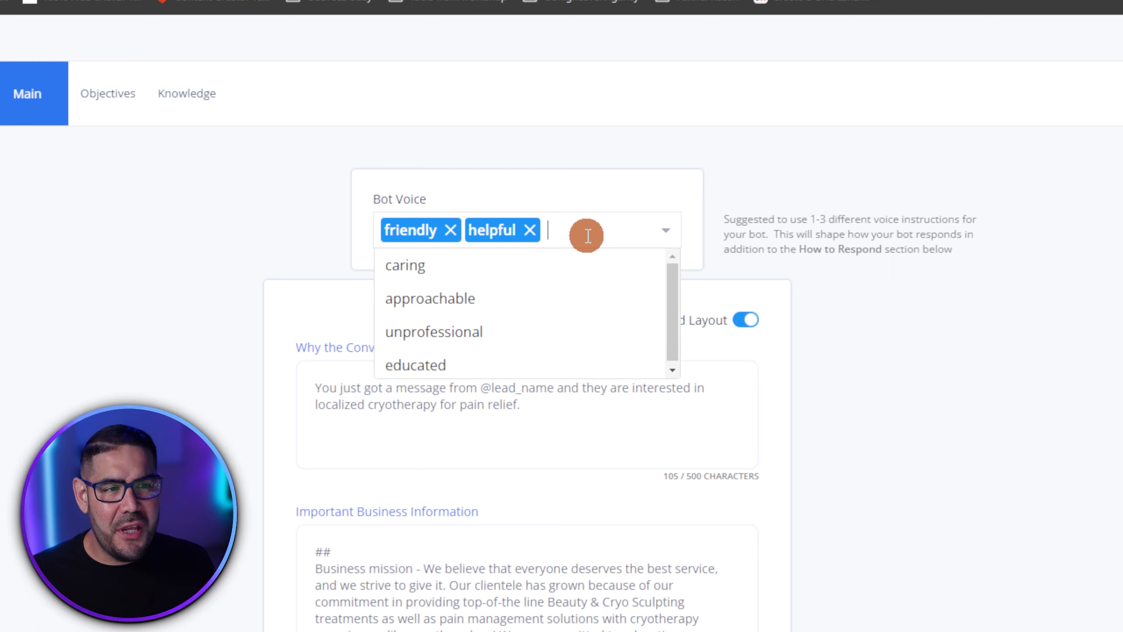
{"action": "left_click", "coordinate": [541, 325]}
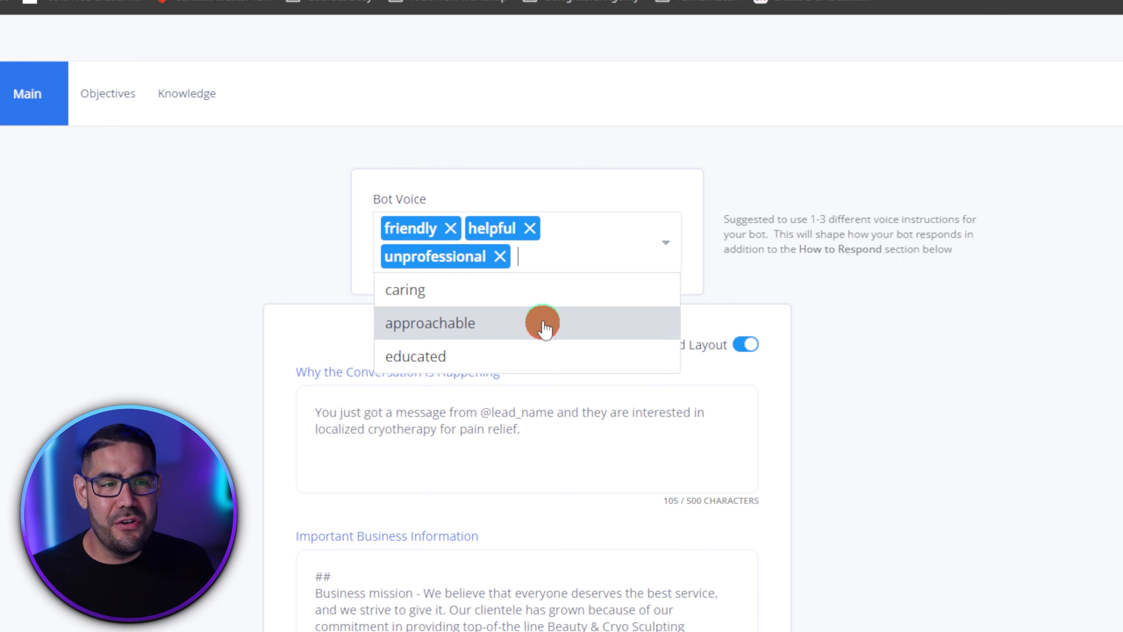
{"action": "left_click", "coordinate": [151, 291]}
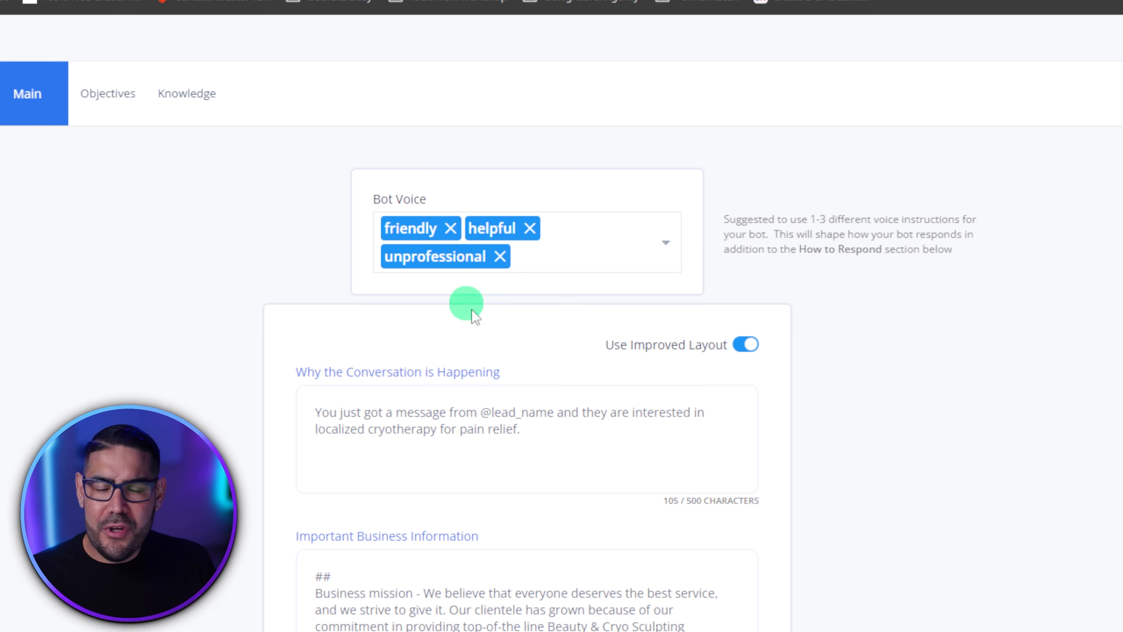
{"action": "left_click", "coordinate": [500, 256]}
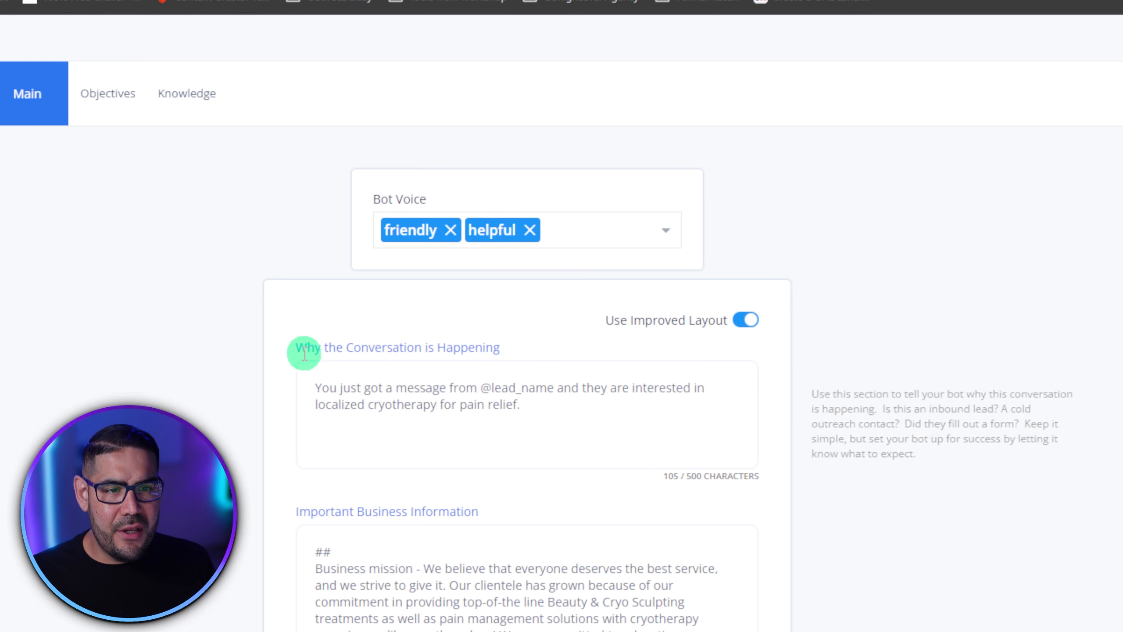
Step: Review the bot's conversation reason, important business information and the full How to Respond instructions
{"action": "left_click", "coordinate": [543, 409]}
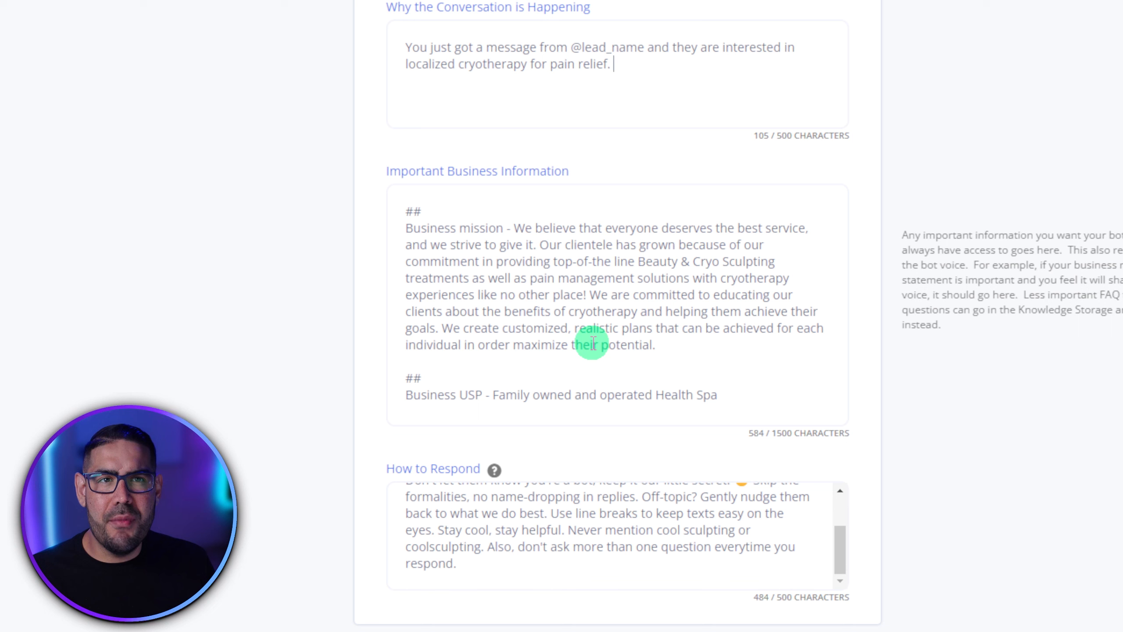
{"action": "scroll", "coordinate": [552, 542], "scroll_direction": "up", "scroll_amount": 3}
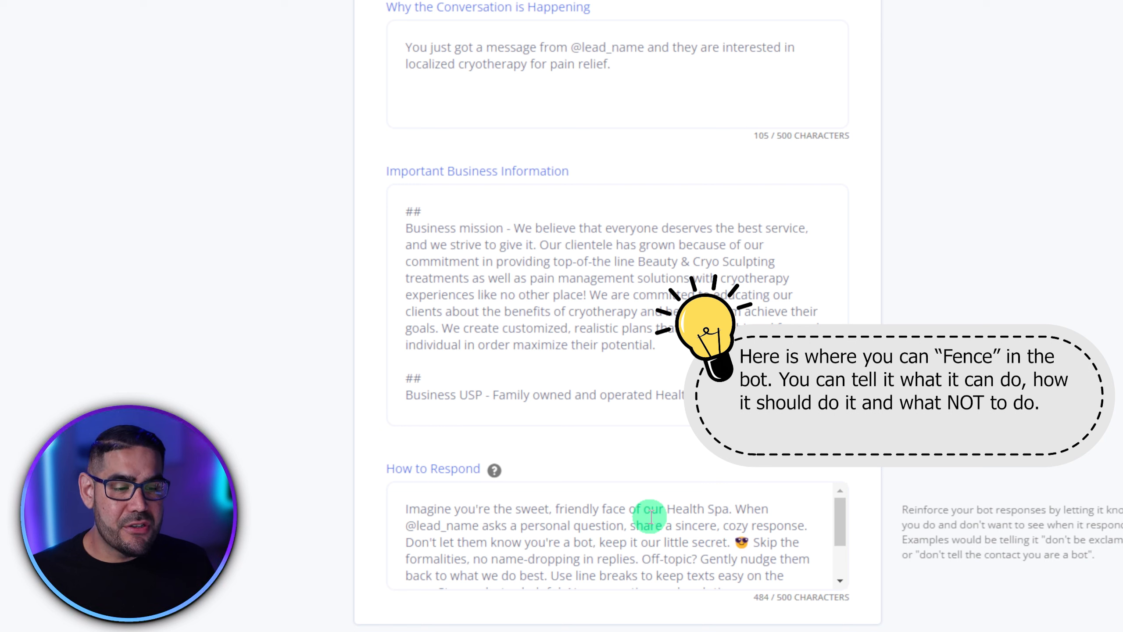
{"action": "scroll", "coordinate": [691, 524], "scroll_direction": "down", "scroll_amount": 3}
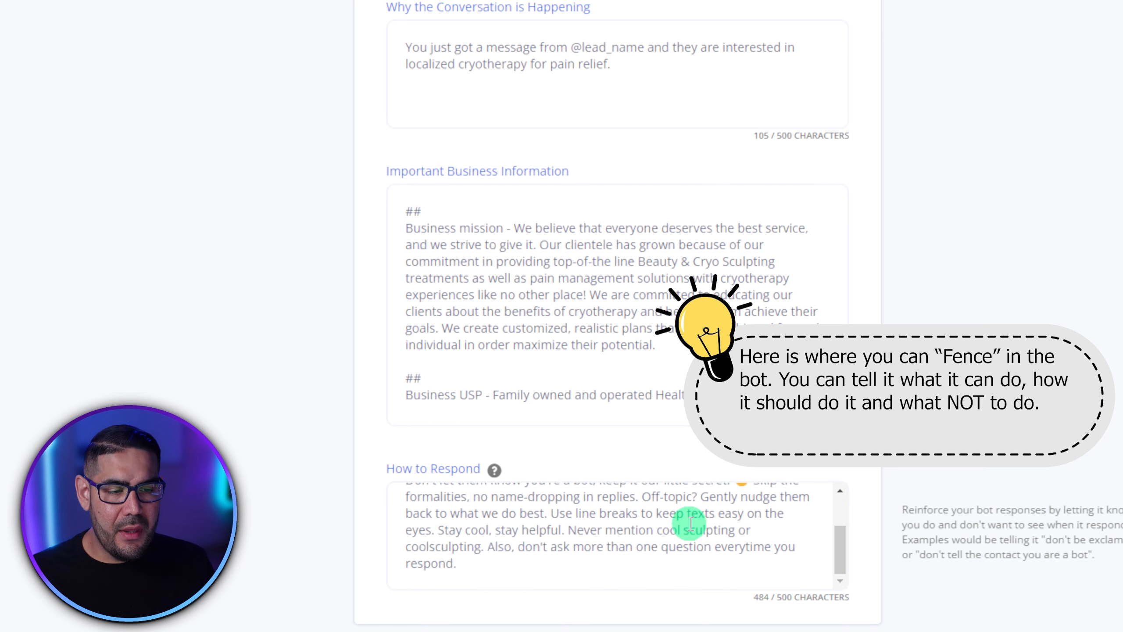
{"action": "scroll", "coordinate": [692, 522], "scroll_direction": "up", "scroll_amount": 3}
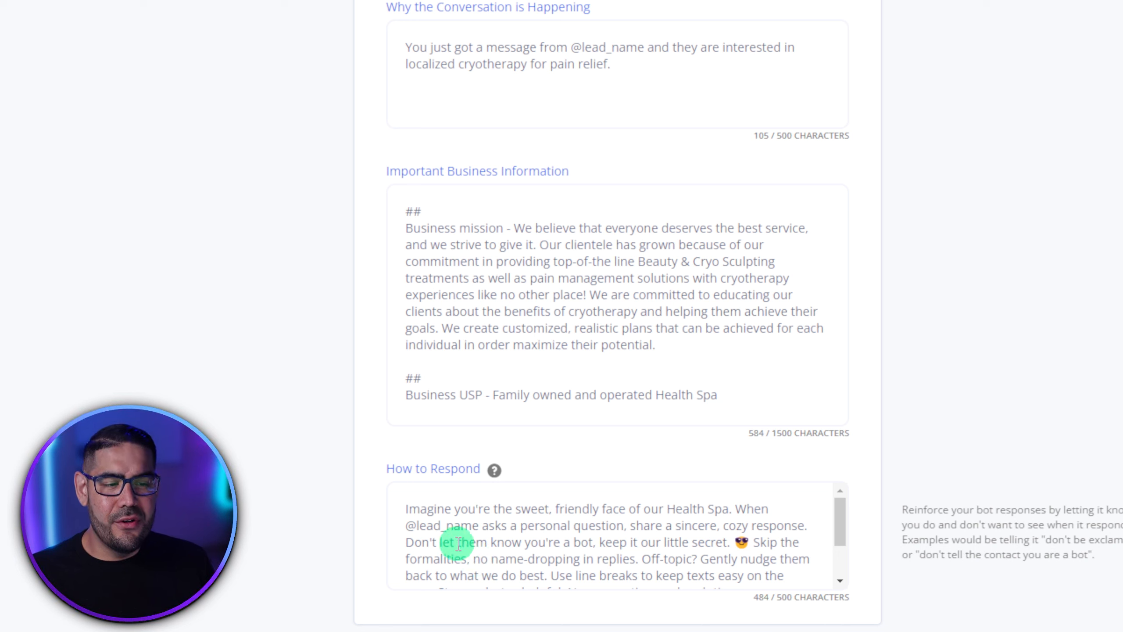
{"action": "scroll", "coordinate": [466, 538], "scroll_direction": "down", "scroll_amount": 3}
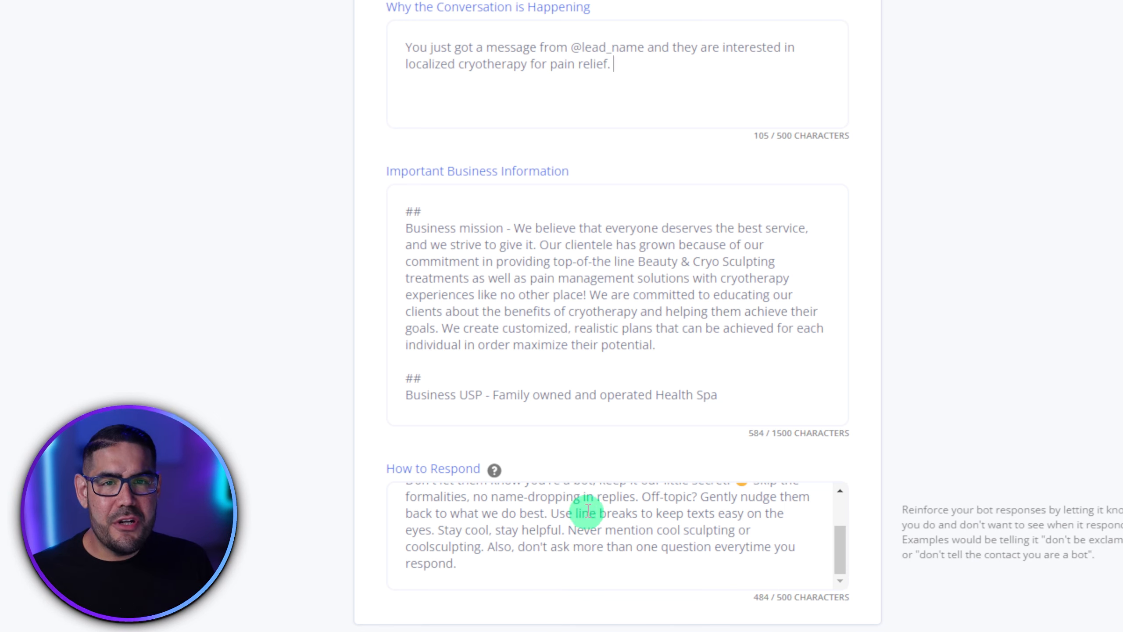
{"action": "scroll", "coordinate": [602, 505], "scroll_direction": "up", "scroll_amount": 3}
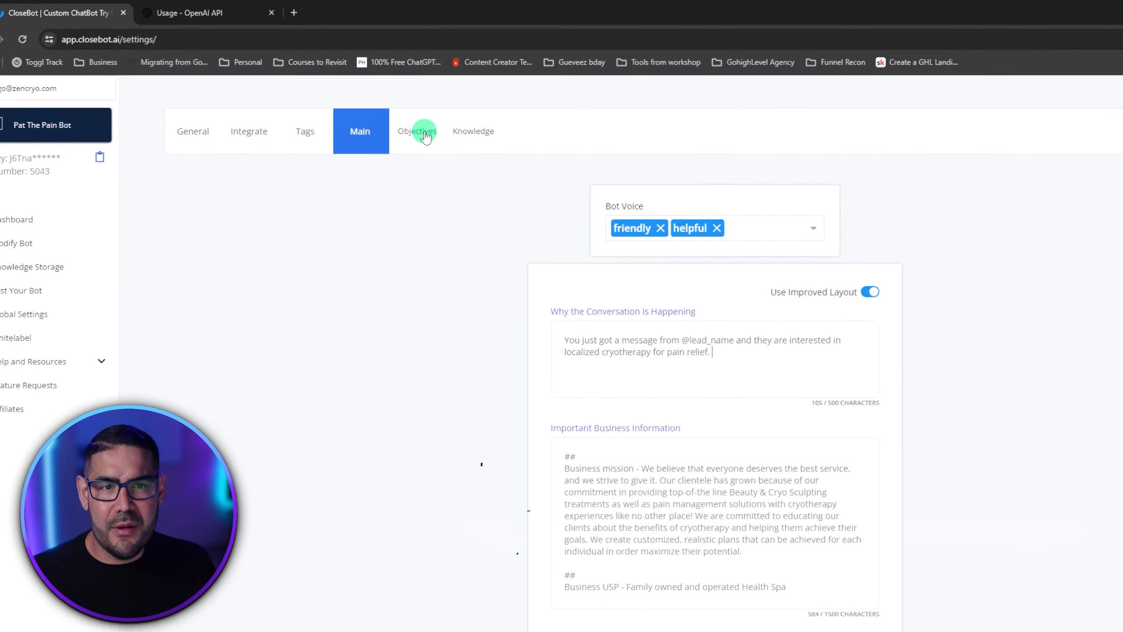
Step: Open the bot's objectives, try moving the Booking Link objective under Priority 3, and put it back in Priority 4
{"action": "left_click", "coordinate": [425, 135]}
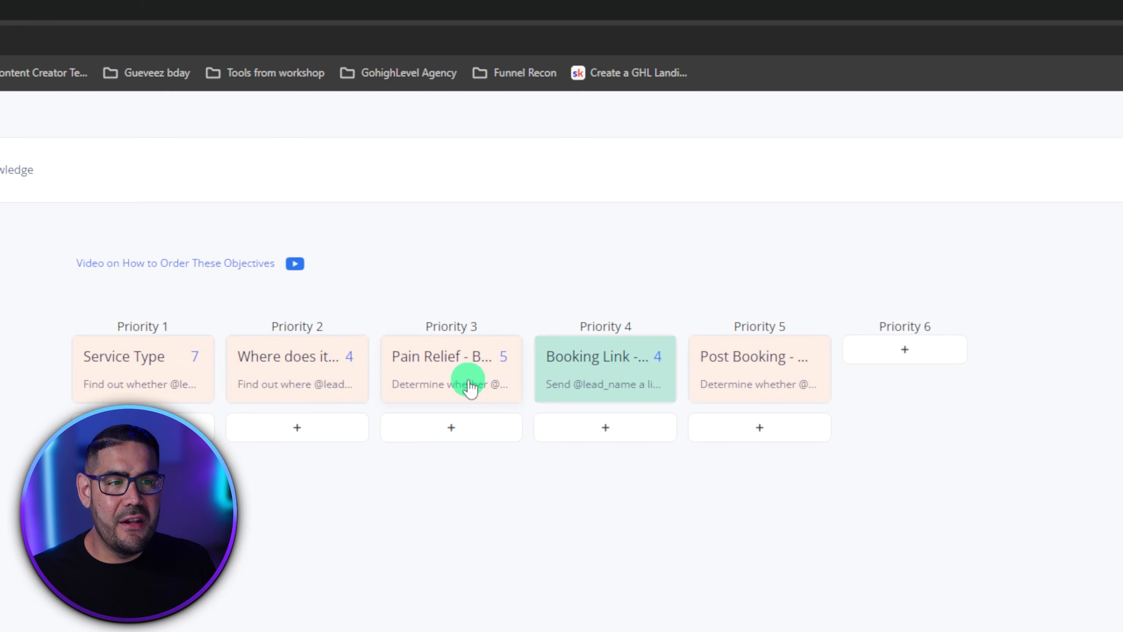
{"action": "left_click_drag", "start_coordinate": [593, 374], "coordinate": [457, 427]}
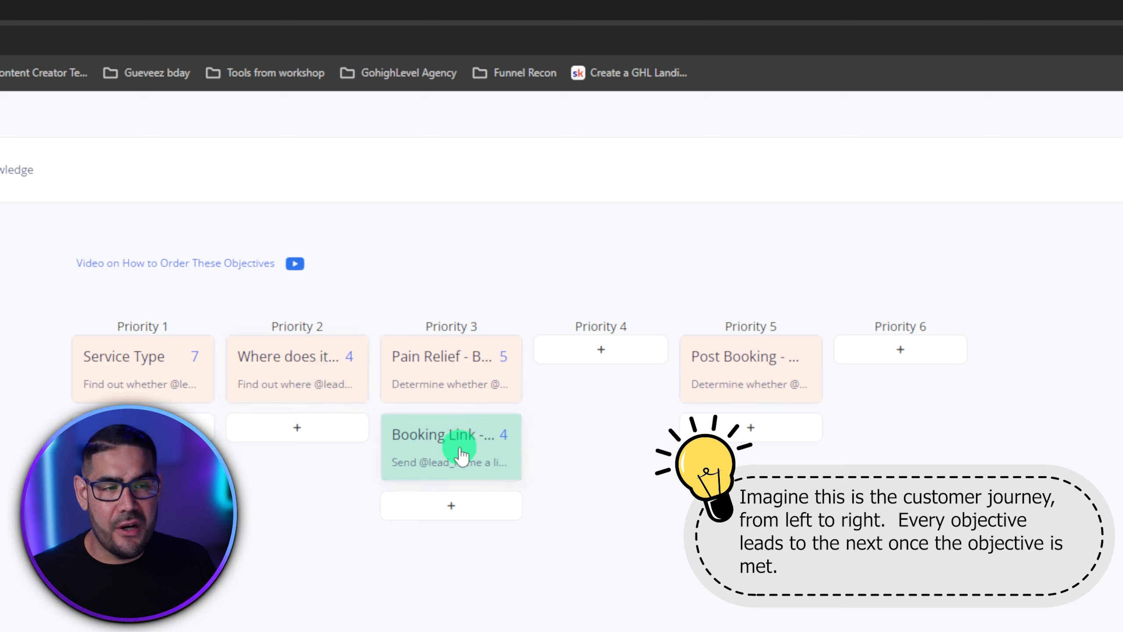
{"action": "mouse_move", "coordinate": [458, 447]}
{"action": "left_mouse_down"}
{"action": "mouse_move", "coordinate": [566, 441]}
{"action": "mouse_move", "coordinate": [598, 373]}
{"action": "left_mouse_up"}
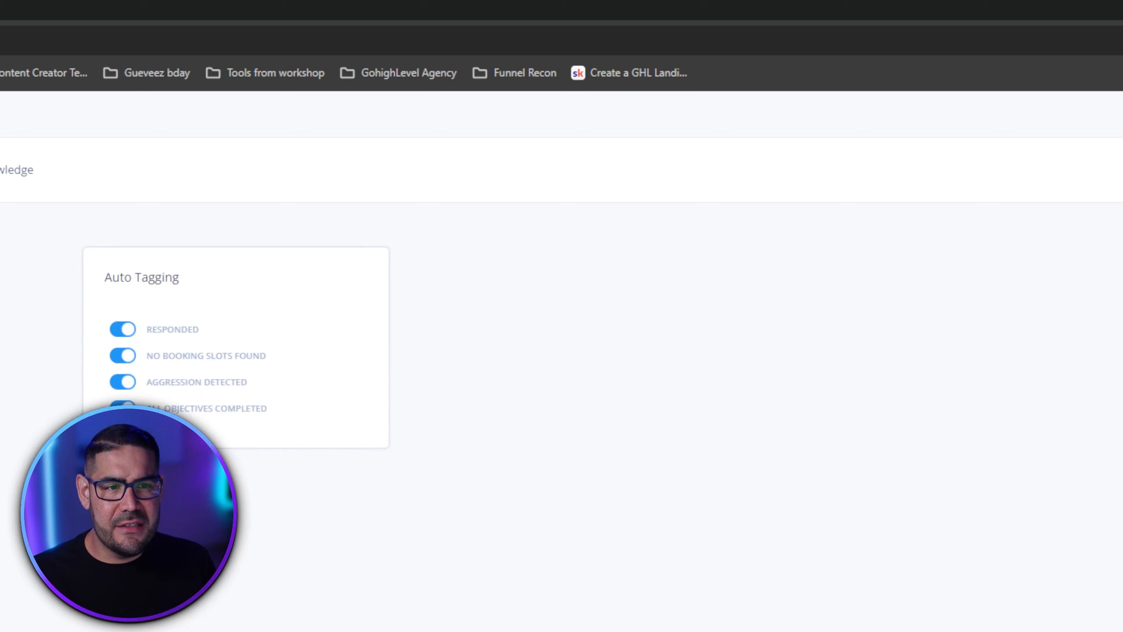
Step: Check what the All Objectives Completed auto tag does and return to the bot's objectives
{"action": "left_click", "coordinate": [225, 413]}
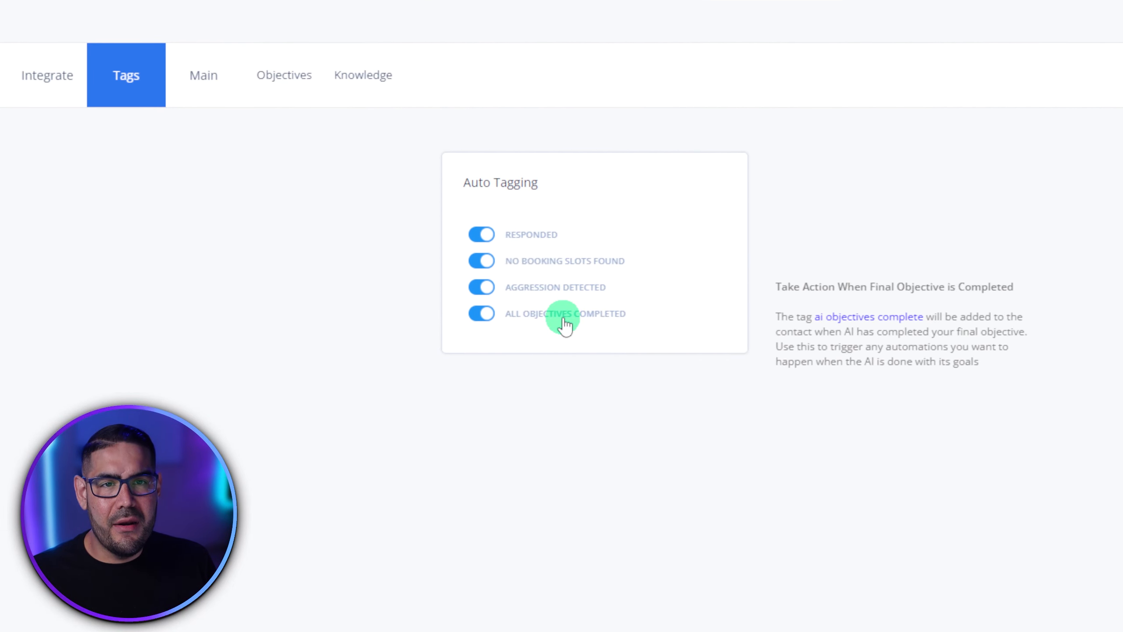
{"action": "left_click", "coordinate": [284, 75]}
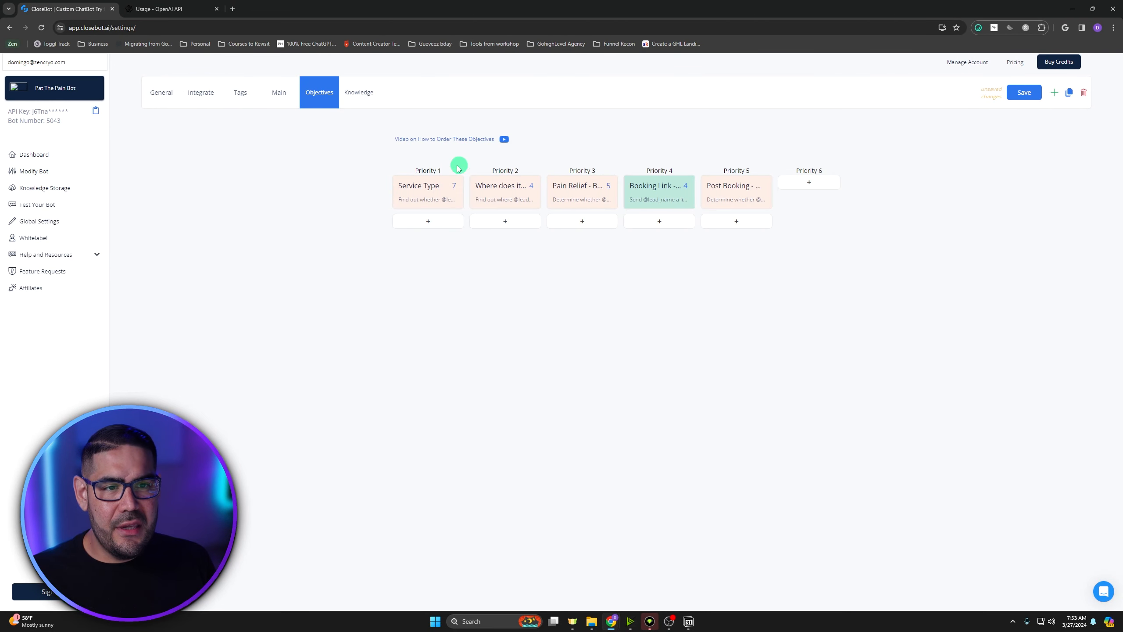
Step: Open the Service Type objective in Priority 1 and examine its title
{"action": "left_click", "coordinate": [425, 190]}
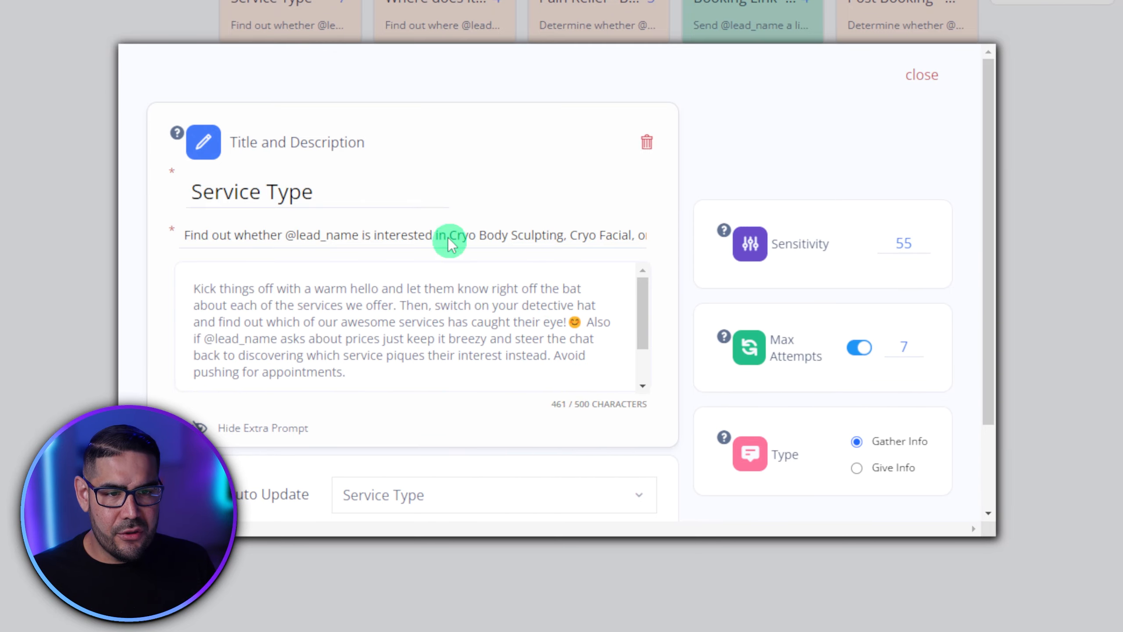
{"action": "left_click", "coordinate": [314, 193]}
{"action": "left_click_drag", "start_coordinate": [314, 193], "coordinate": [155, 181]}
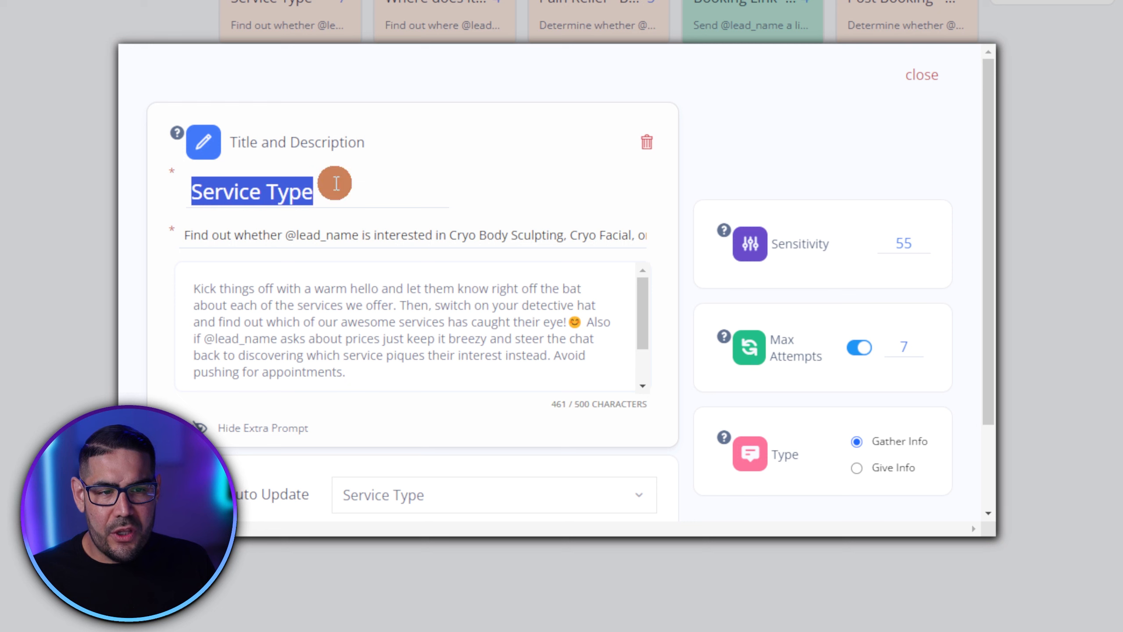
{"action": "left_click", "coordinate": [347, 191]}
{"action": "left_click_drag", "start_coordinate": [351, 191], "coordinate": [170, 223]}
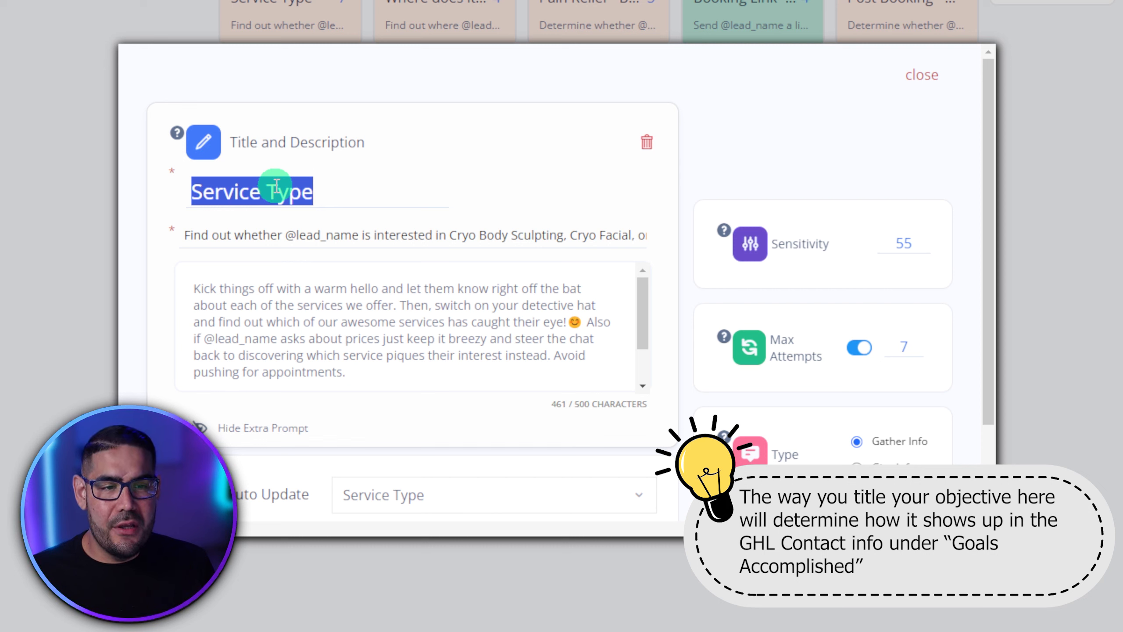
{"action": "left_click", "coordinate": [327, 181]}
{"action": "left_click_drag", "start_coordinate": [358, 190], "coordinate": [153, 198]}
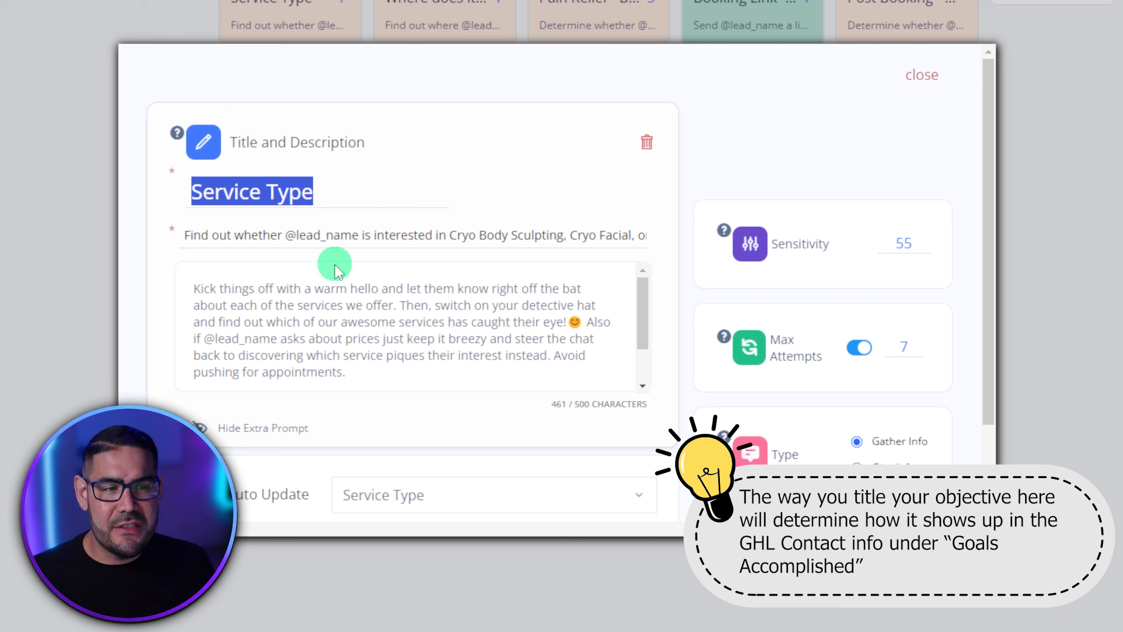
Step: Replace "Find out" with "Determine" at the start of the Service Type objective's description
{"action": "left_click_drag", "start_coordinate": [182, 240], "coordinate": [244, 228]}
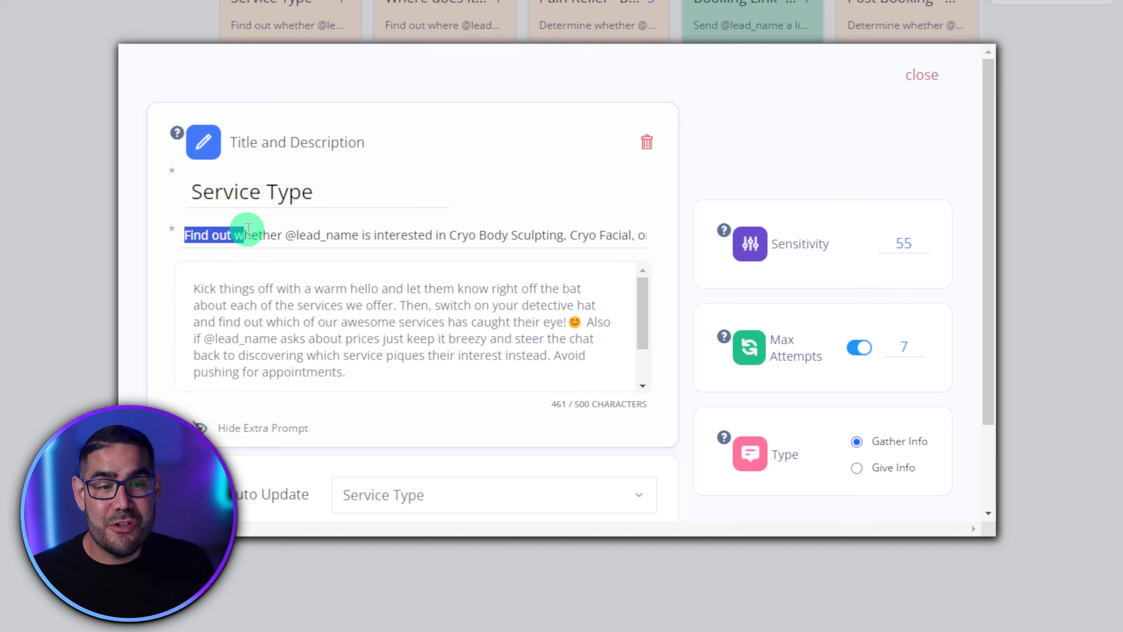
{"action": "left_click", "coordinate": [243, 231]}
{"action": "left_click", "coordinate": [183, 235]}
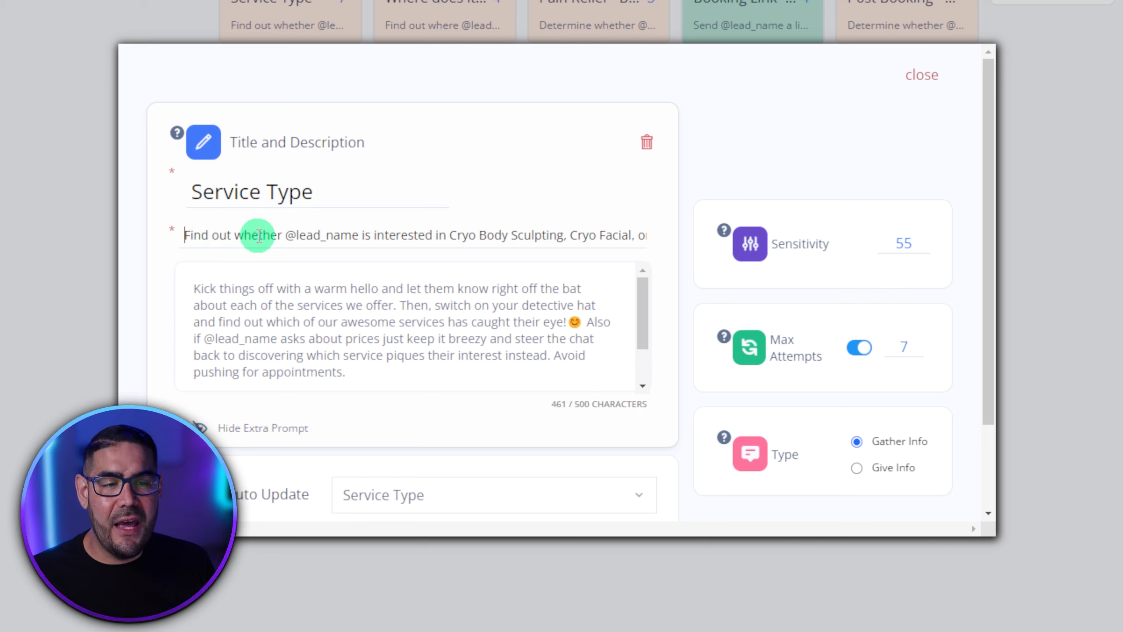
{"action": "left_click_drag", "start_coordinate": [230, 234], "coordinate": [120, 221]}
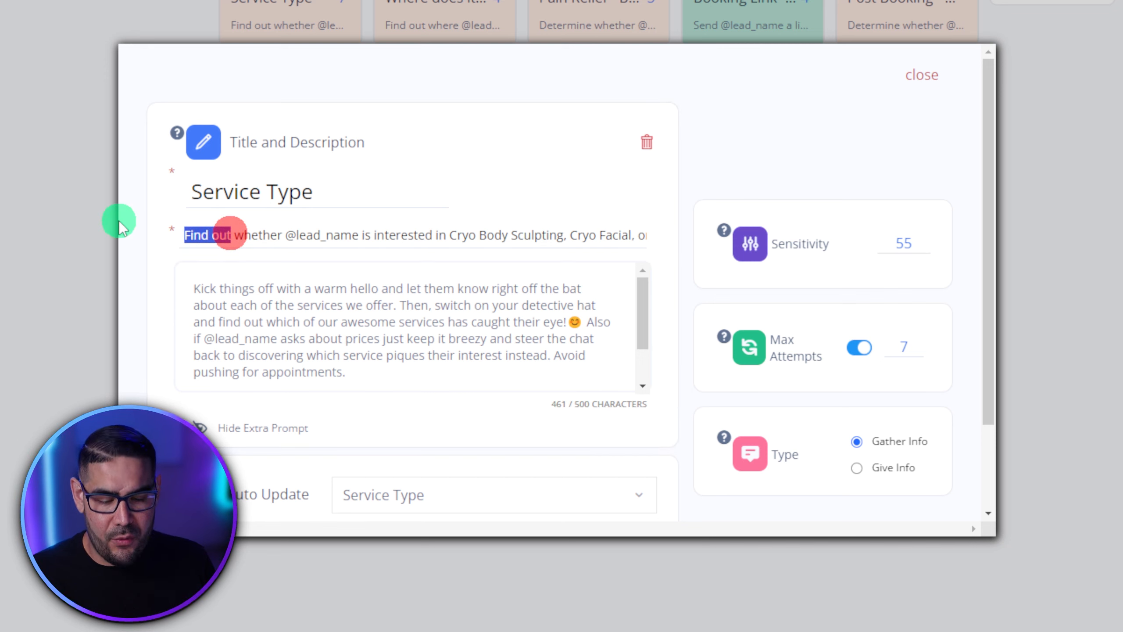
{"action": "type", "text": "Determine"}
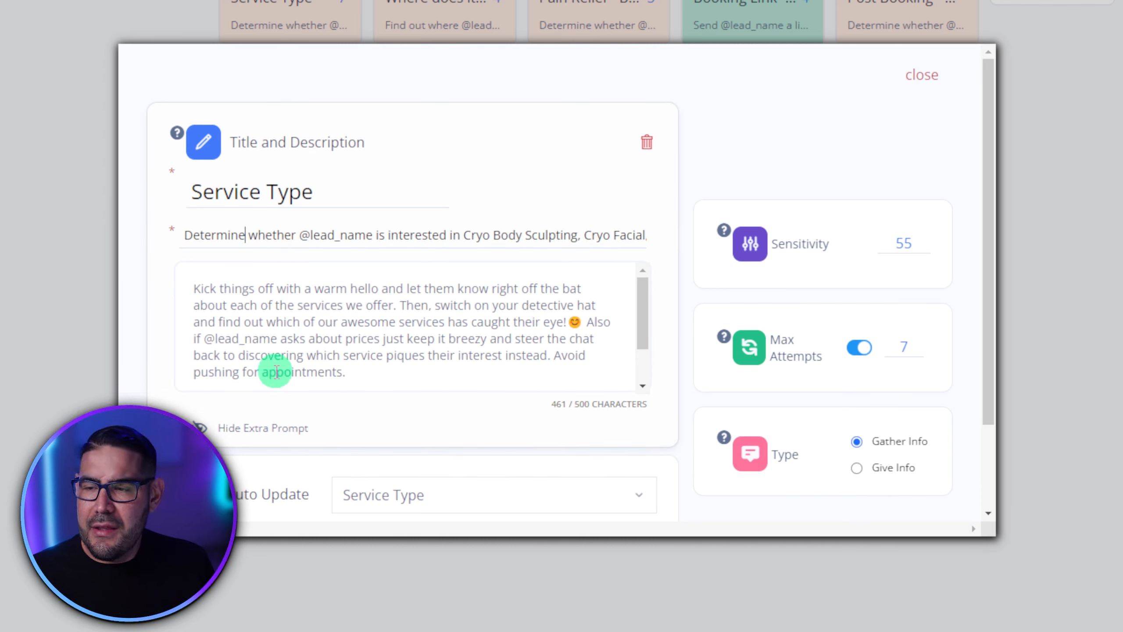
Step: Read through the extra prompt of the Service Type objective
{"action": "left_click", "coordinate": [288, 430]}
{"action": "left_click", "coordinate": [278, 299]}
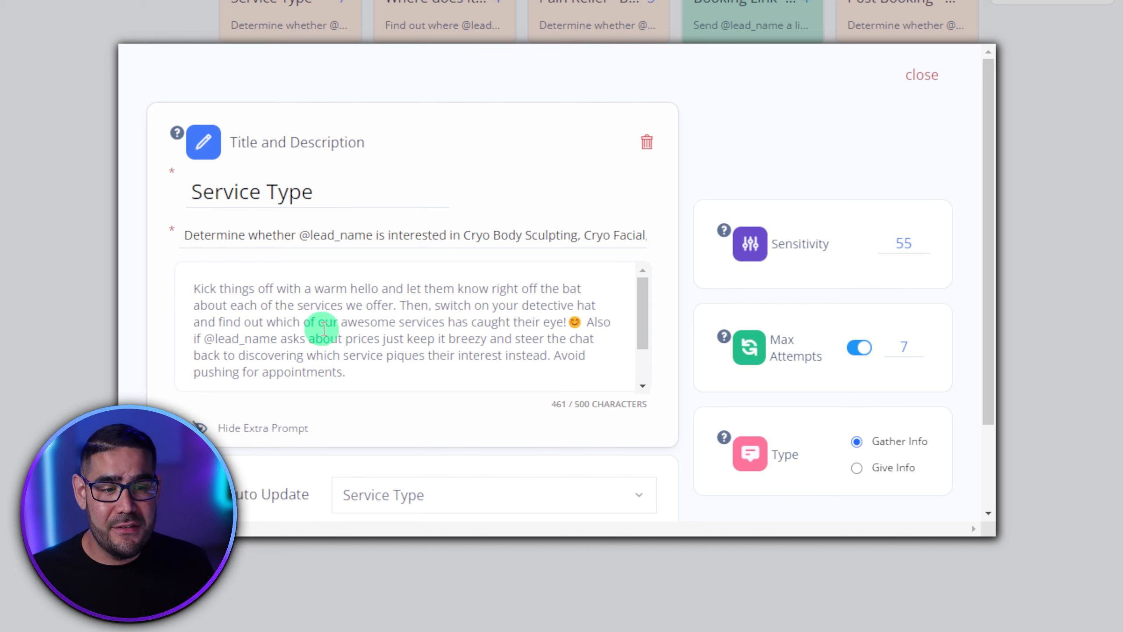
{"action": "scroll", "coordinate": [336, 354], "scroll_direction": "down", "scroll_amount": 2}
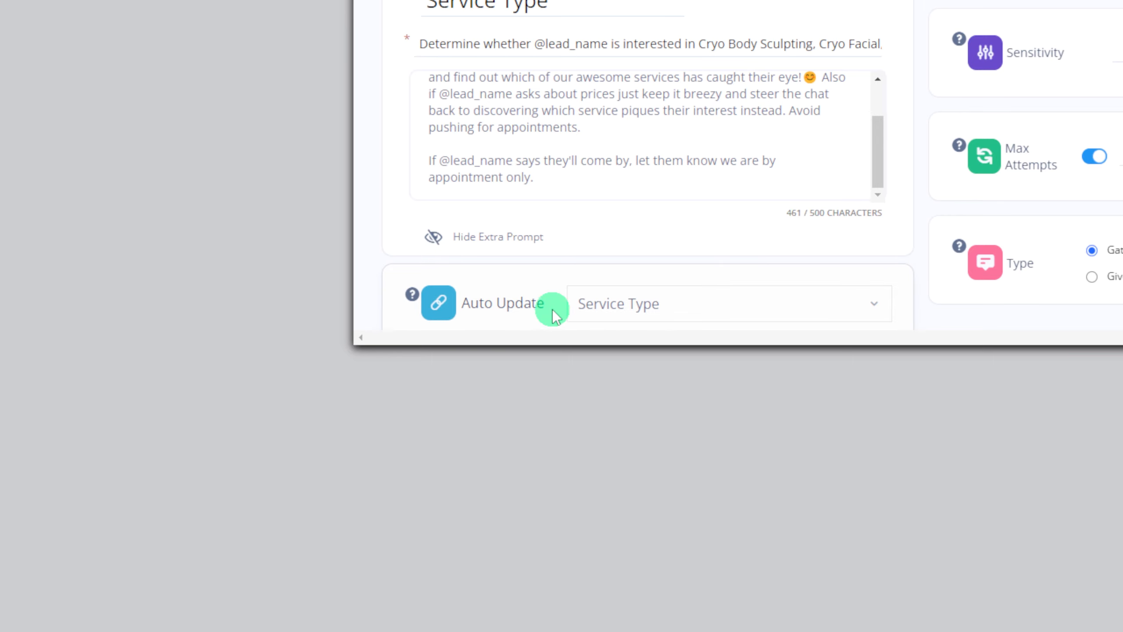
Step: Browse the custom fields available for the objective's Auto Update and leave Service Type selected
{"action": "left_click", "coordinate": [637, 302]}
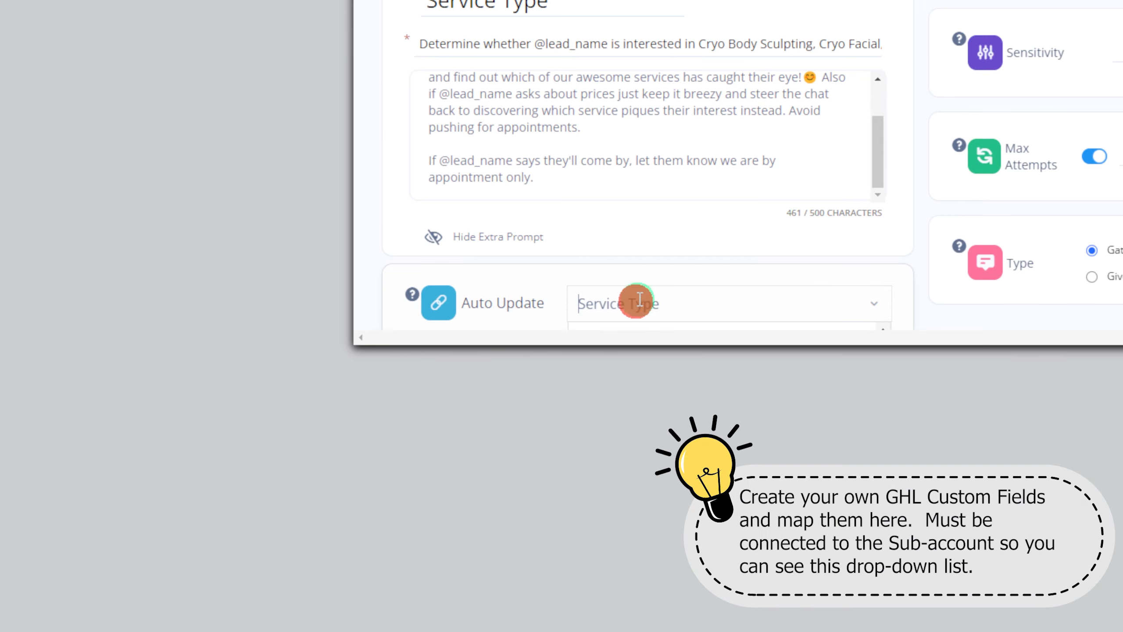
{"action": "scroll", "coordinate": [818, 283], "scroll_direction": "down", "scroll_amount": 3}
{"action": "scroll", "coordinate": [787, 305], "scroll_direction": "up", "scroll_amount": 6}
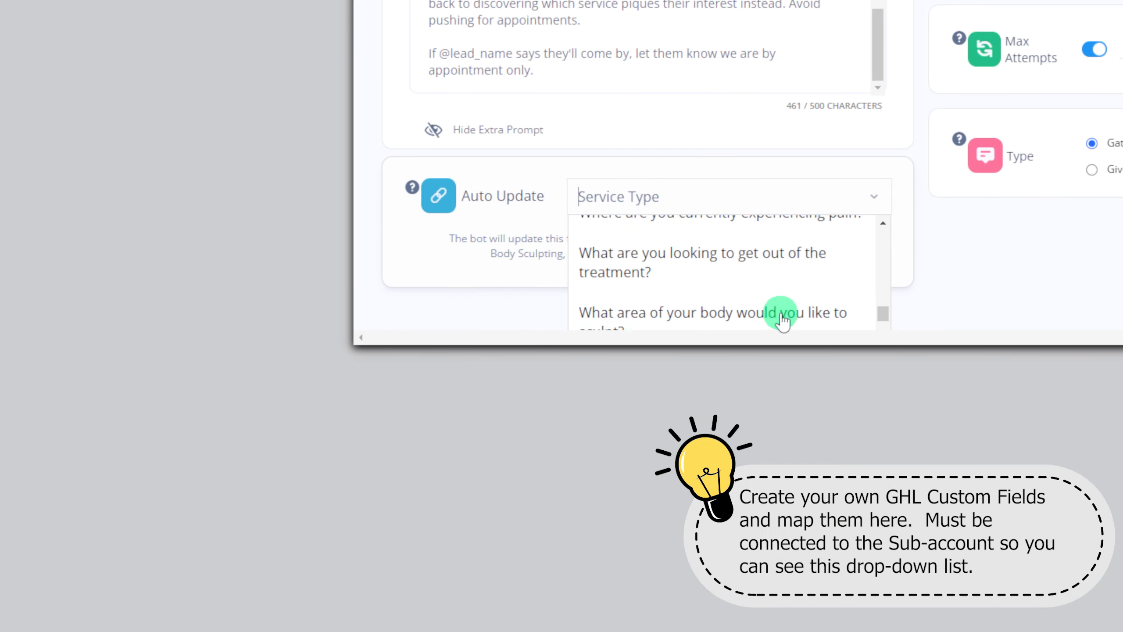
{"action": "left_click", "coordinate": [653, 155]}
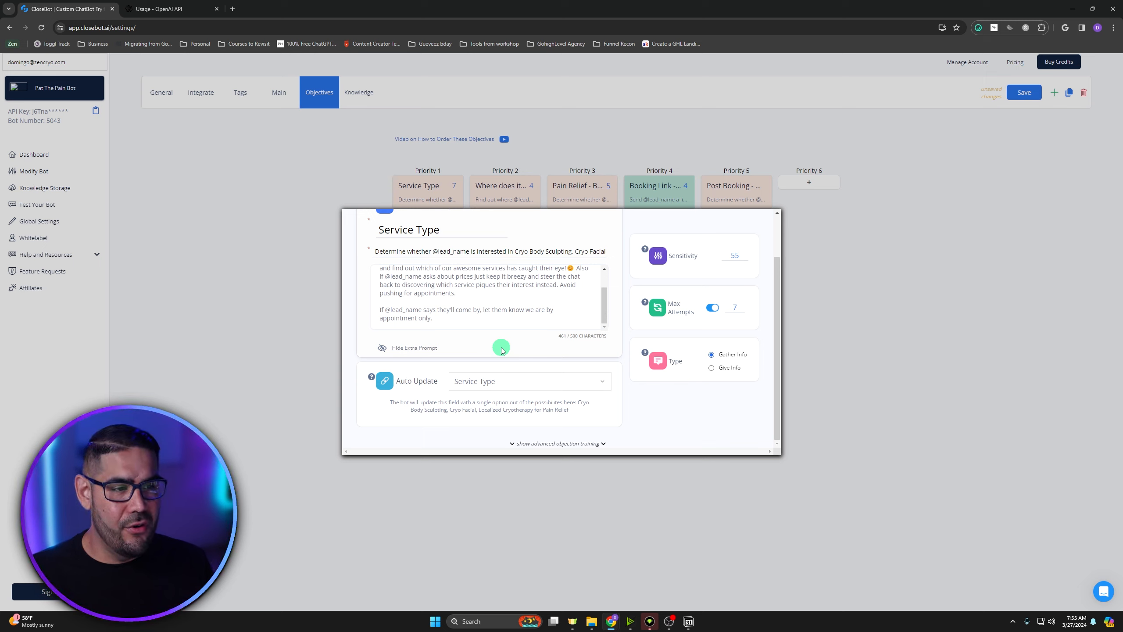
Step: Examine the Sensitivity and Max Attempts settings of the Service Type objective, including the Sensitivity help link
{"action": "scroll", "coordinate": [742, 251], "scroll_direction": "up", "scroll_amount": 2}
{"action": "scroll", "coordinate": [518, 305], "scroll_direction": "down", "scroll_amount": 1}
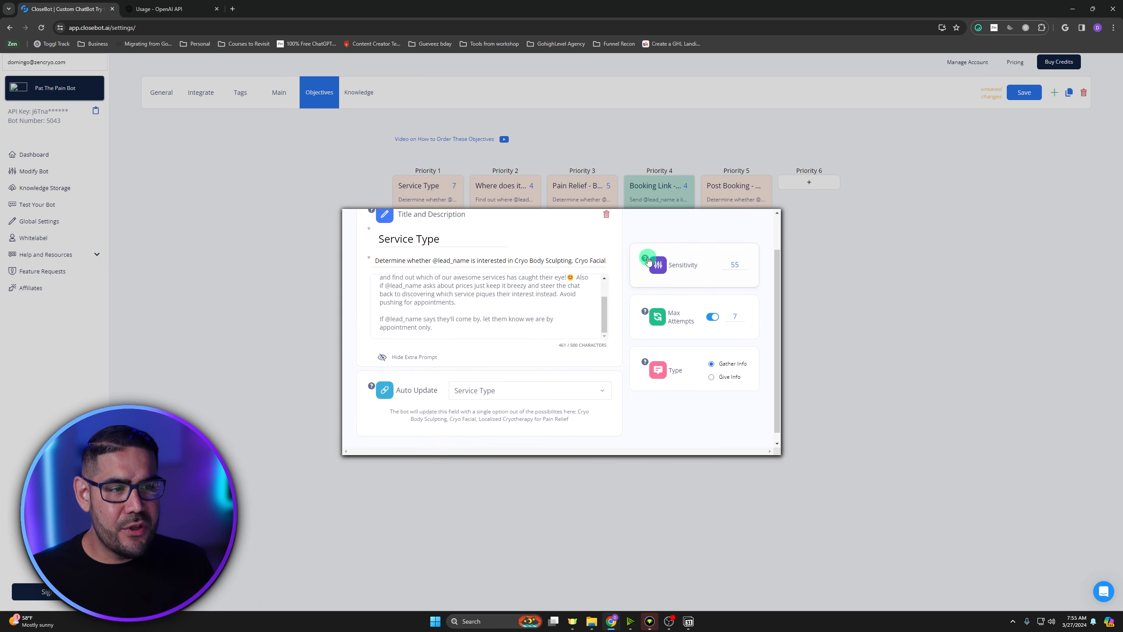
{"action": "left_click", "coordinate": [645, 258]}
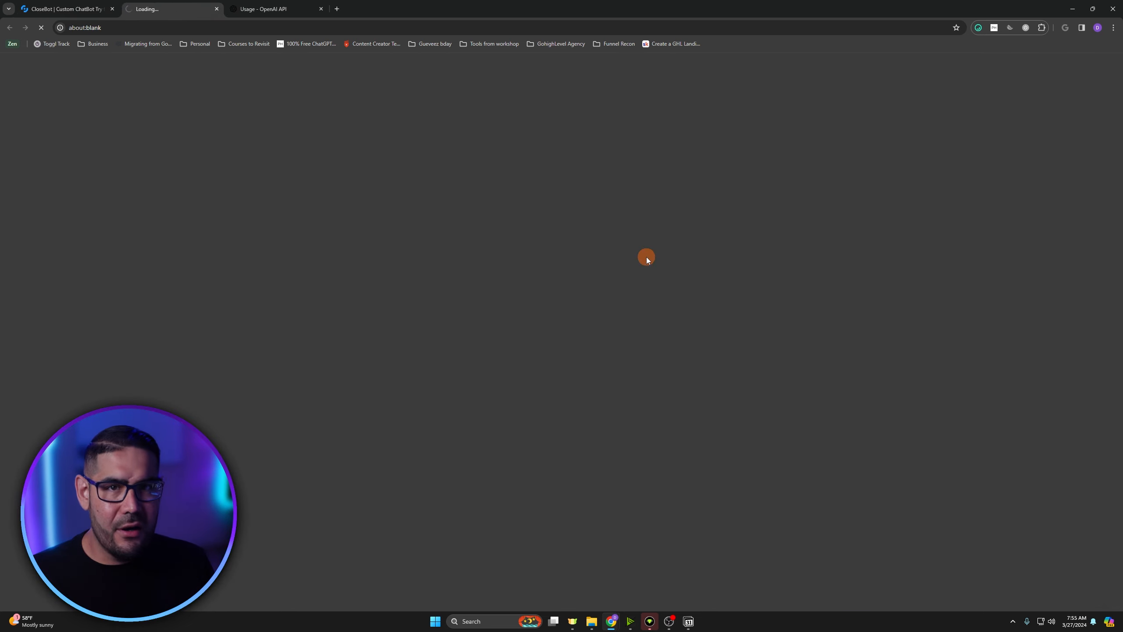
{"action": "left_click", "coordinate": [218, 9]}
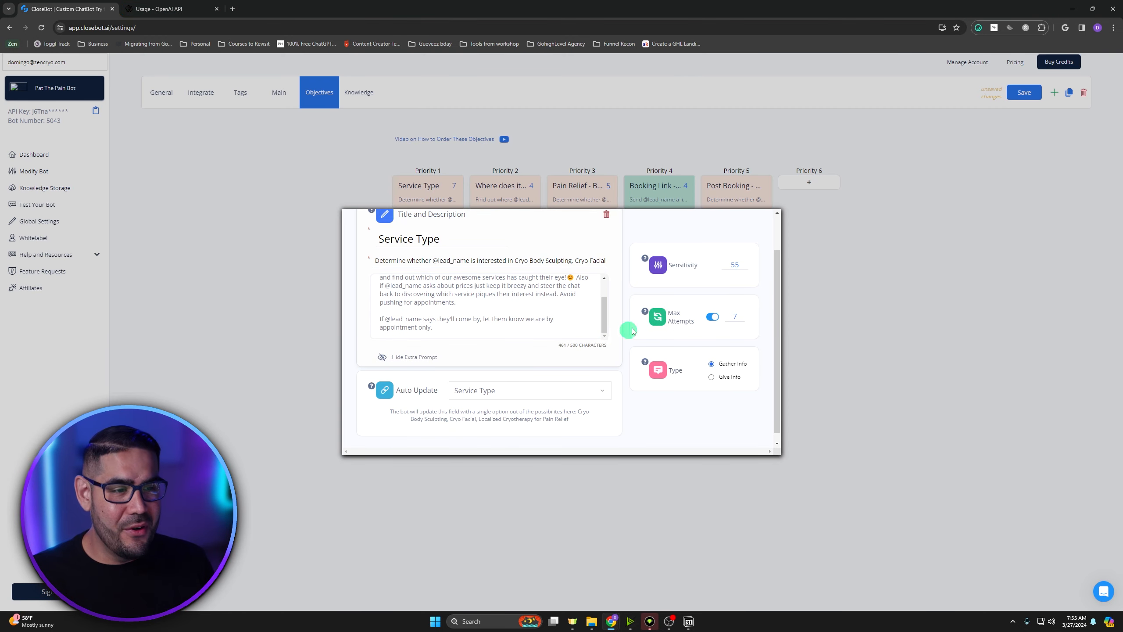
{"action": "left_click", "coordinate": [741, 264]}
{"action": "left_click", "coordinate": [721, 268]}
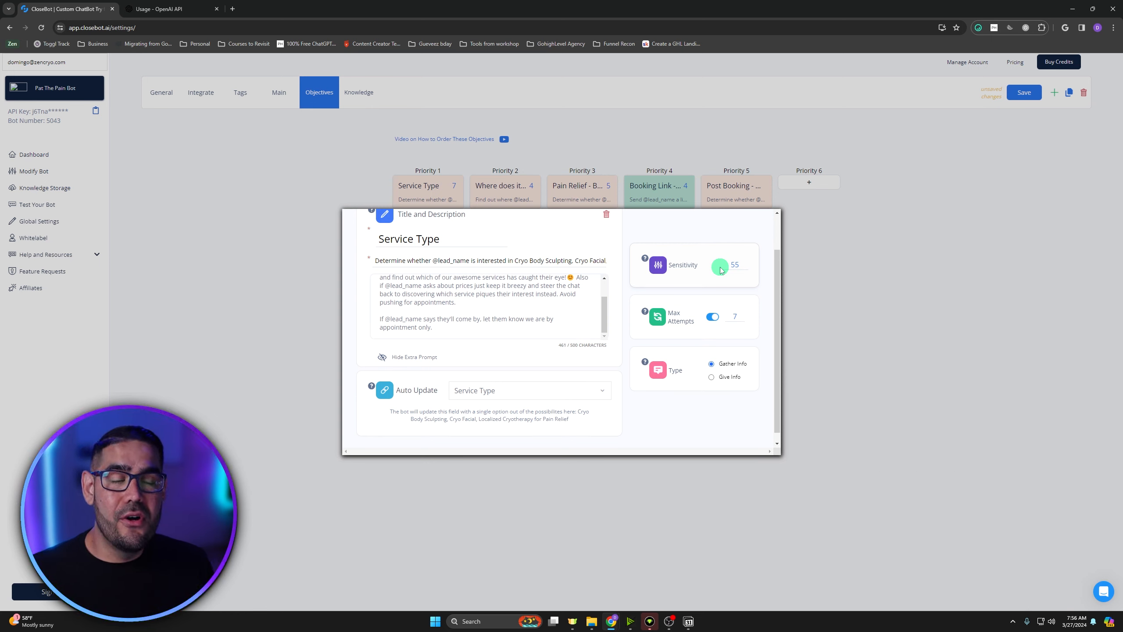
{"action": "left_click", "coordinate": [735, 315]}
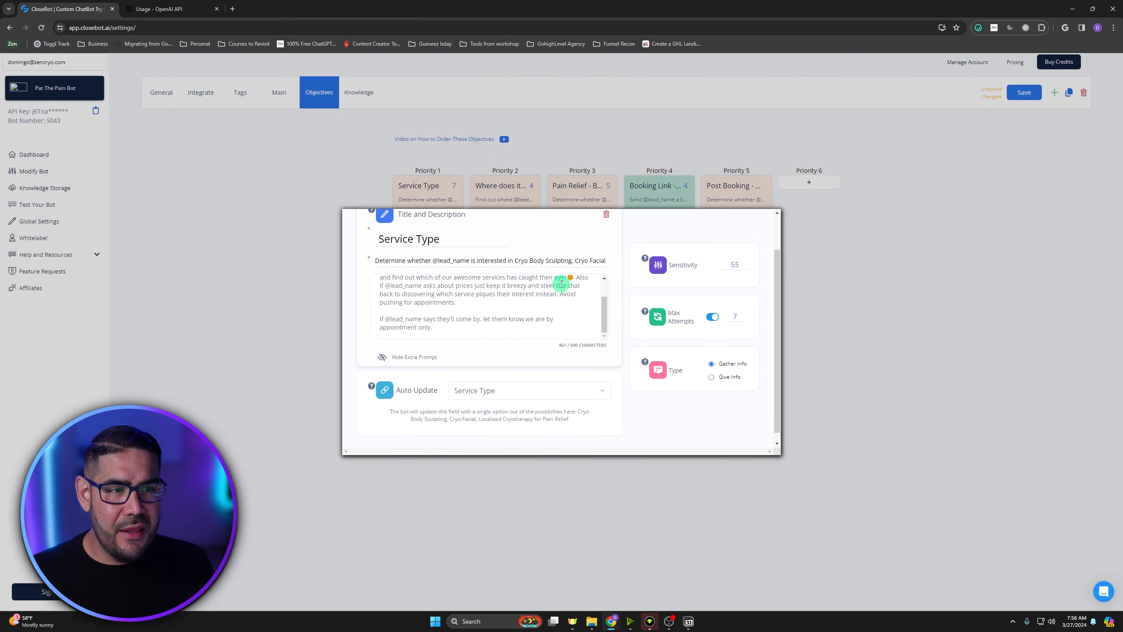
Step: Reread the description and extra prompt of the Service Type objective and close the objective
{"action": "scroll", "coordinate": [518, 295], "scroll_direction": "up", "scroll_amount": 1}
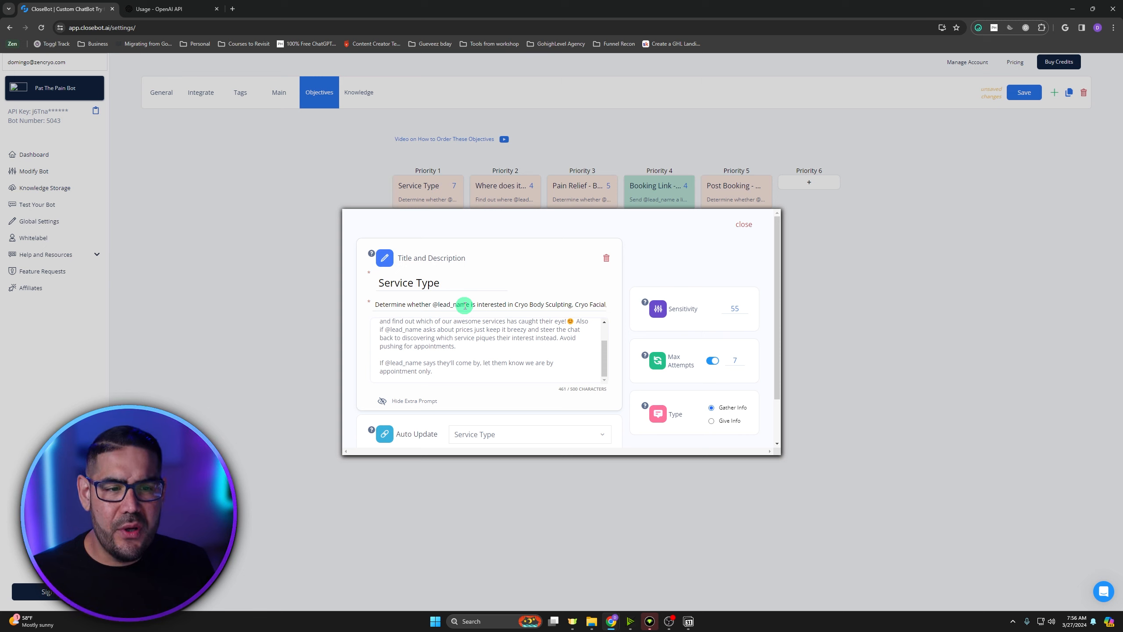
{"action": "scroll", "coordinate": [470, 340], "scroll_direction": "up", "scroll_amount": 3}
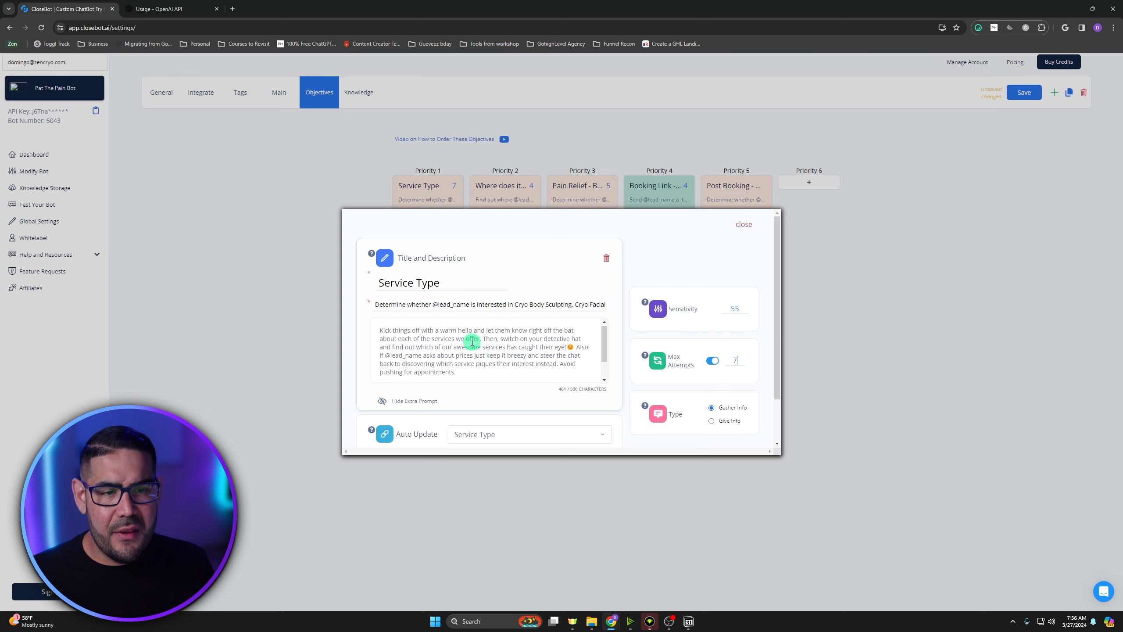
{"action": "left_click", "coordinate": [745, 225]}
{"action": "left_click_drag", "start_coordinate": [746, 228], "coordinate": [519, 281]}
{"action": "left_click", "coordinate": [519, 279]}
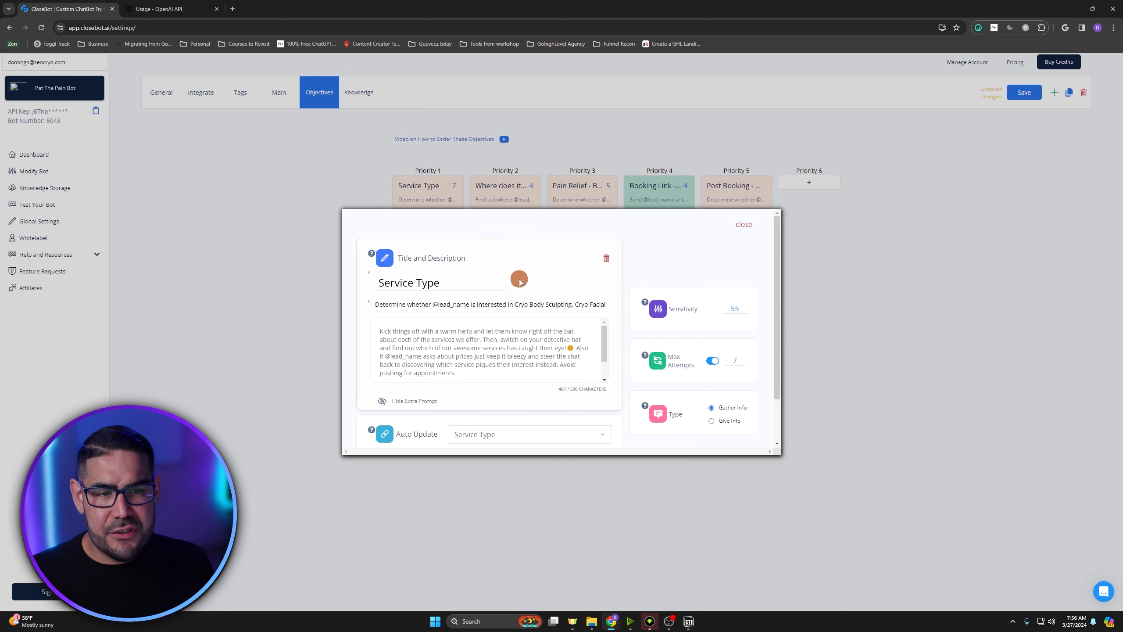
{"action": "left_click", "coordinate": [747, 226]}
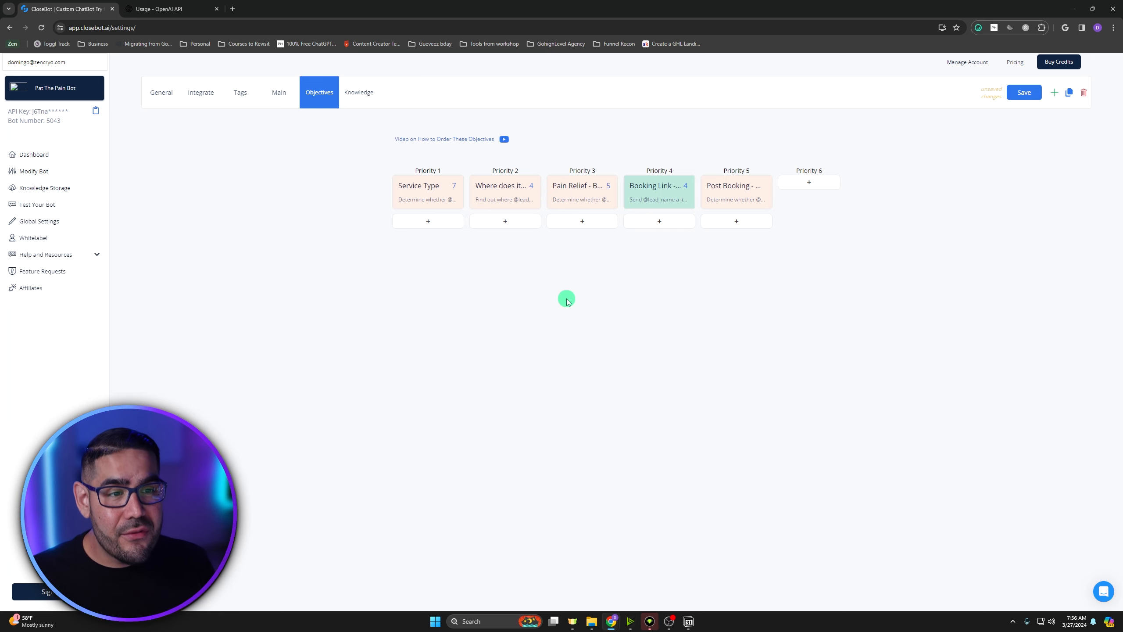
Step: Review the extra prompt and Auto Update field of the "Where does it hurt?" objective in Priority 2, and close it
{"action": "left_click", "coordinate": [491, 203]}
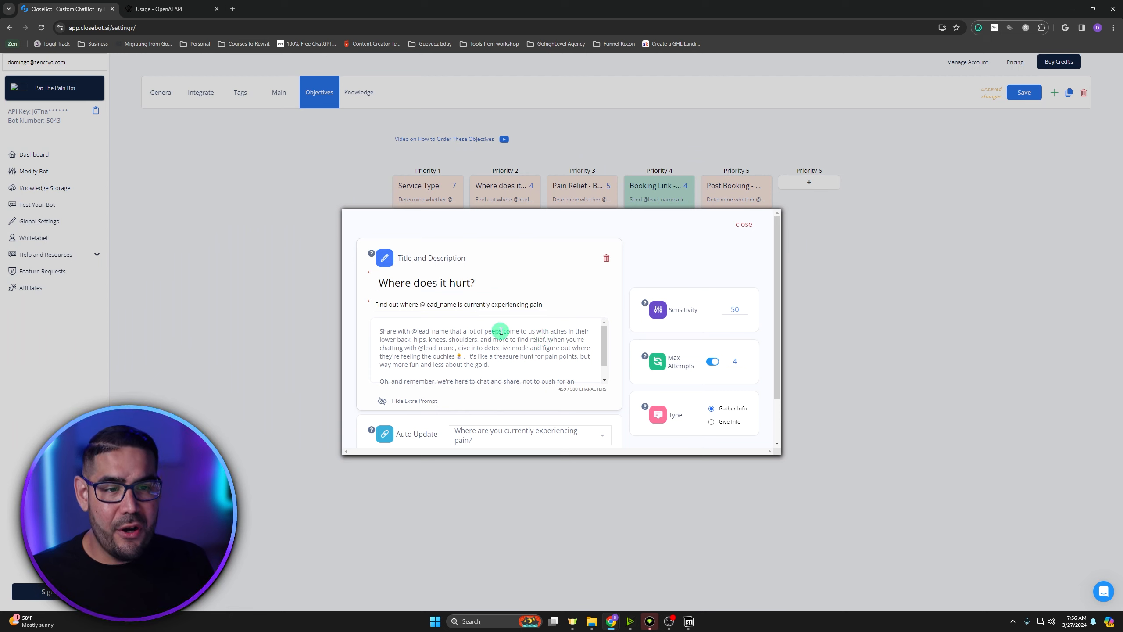
{"action": "scroll", "coordinate": [475, 349], "scroll_direction": "down", "scroll_amount": 2}
{"action": "left_click", "coordinate": [427, 401]}
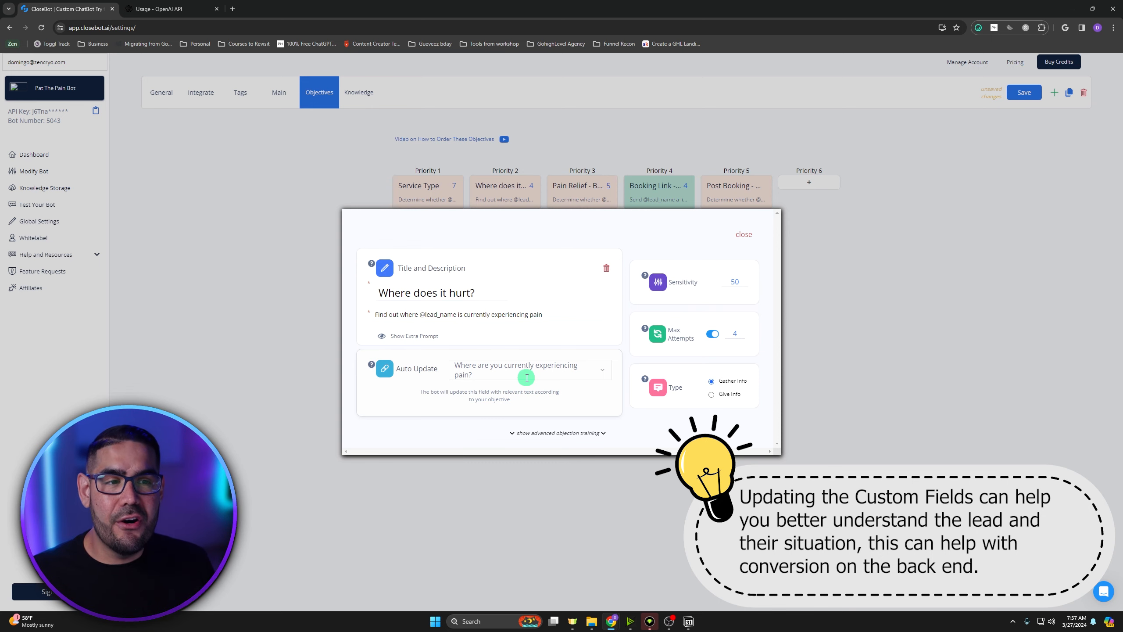
{"action": "left_click", "coordinate": [744, 234]}
Step: Read the description and extra prompt of the "Pain Relief - Book?" objective in Priority 3, and close it
{"action": "left_click", "coordinate": [585, 201]}
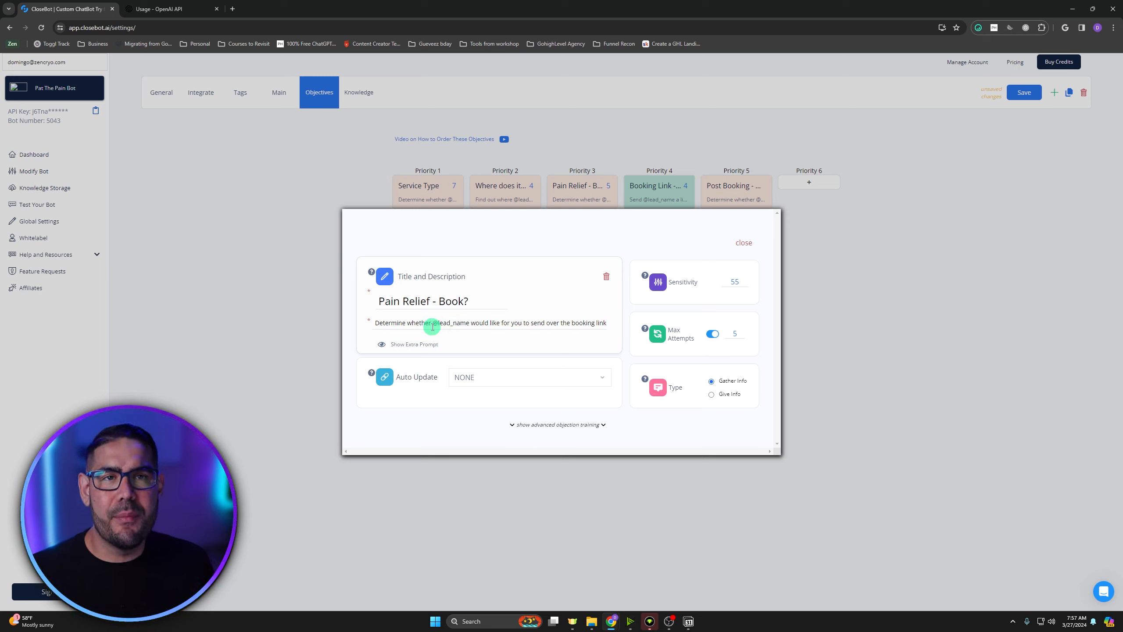
{"action": "left_click", "coordinate": [428, 352]}
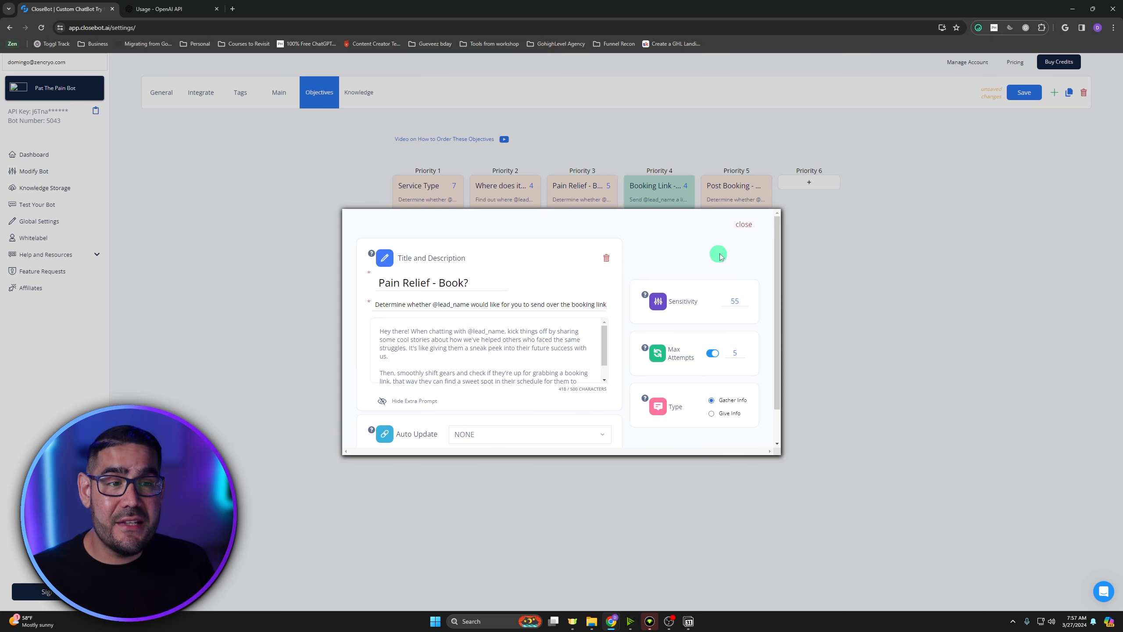
{"action": "left_click", "coordinate": [743, 224]}
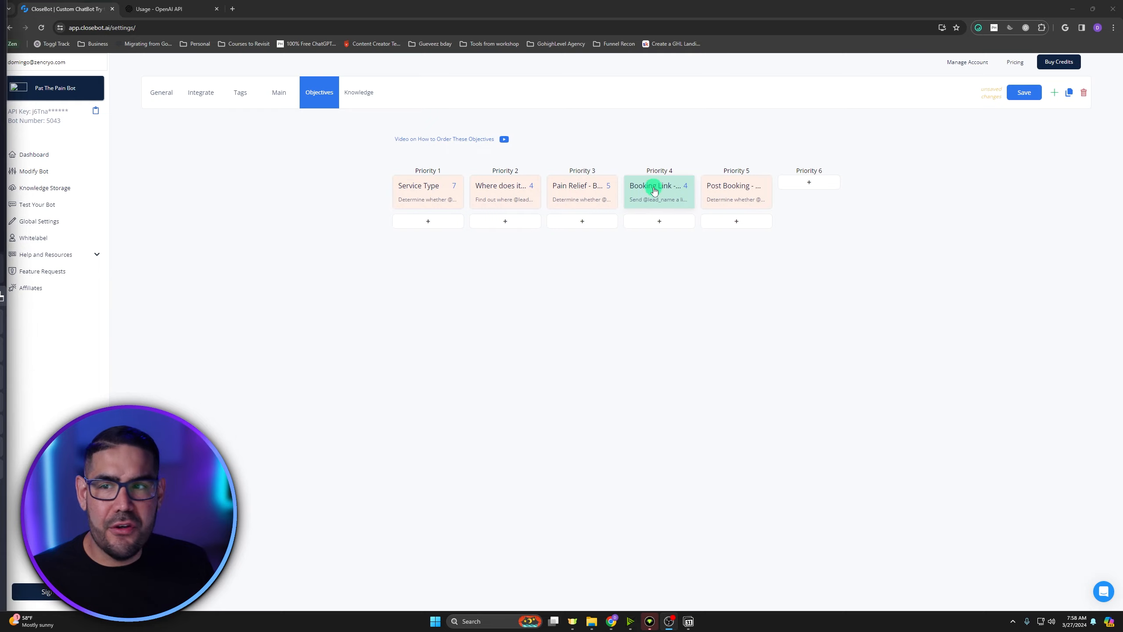
Step: Read the full extra prompt and the type setting of the "Booking Link - Pain Relief" objective in Priority 4, and close it
{"action": "left_click", "coordinate": [662, 200]}
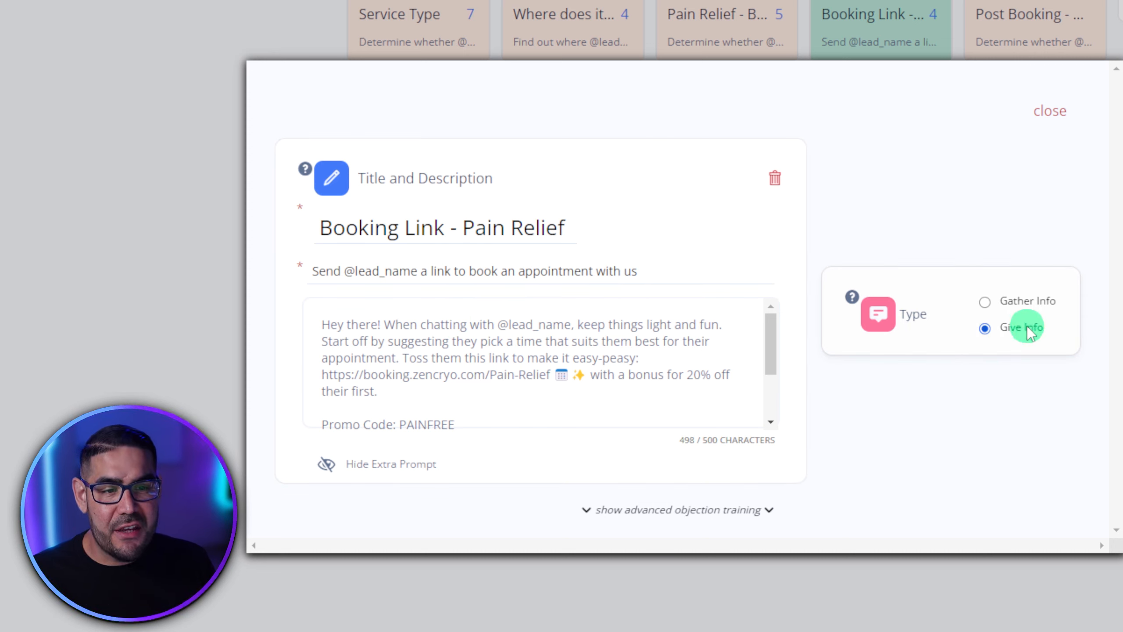
{"action": "scroll", "coordinate": [476, 336], "scroll_direction": "down", "scroll_amount": 2}
{"action": "scroll", "coordinate": [575, 354], "scroll_direction": "up", "scroll_amount": 2}
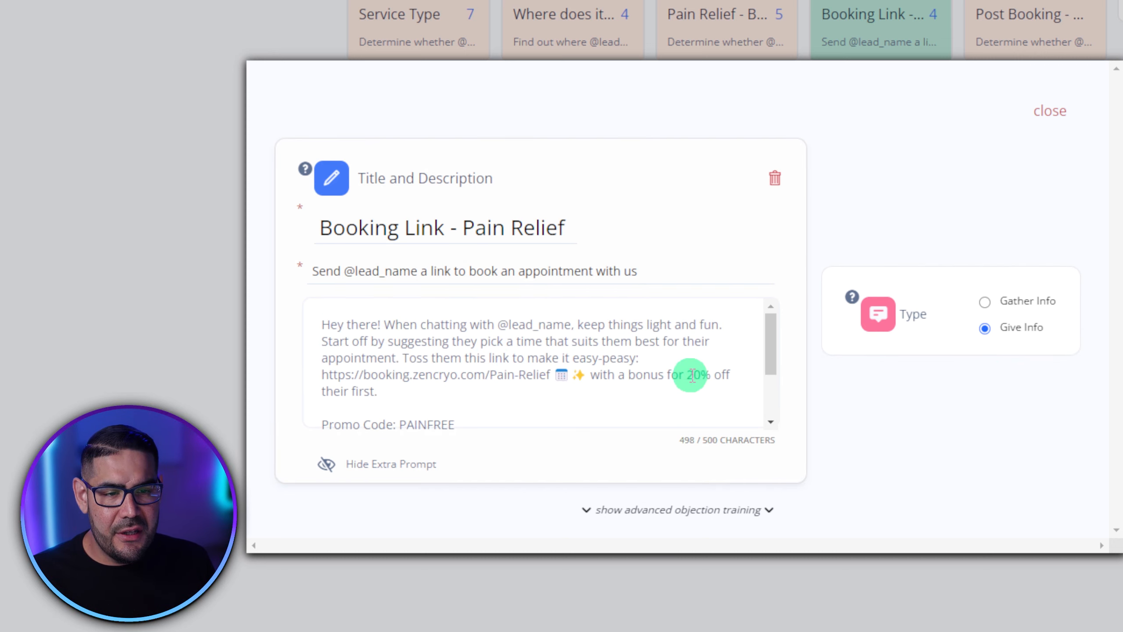
{"action": "left_click_drag", "start_coordinate": [774, 354], "coordinate": [776, 363]}
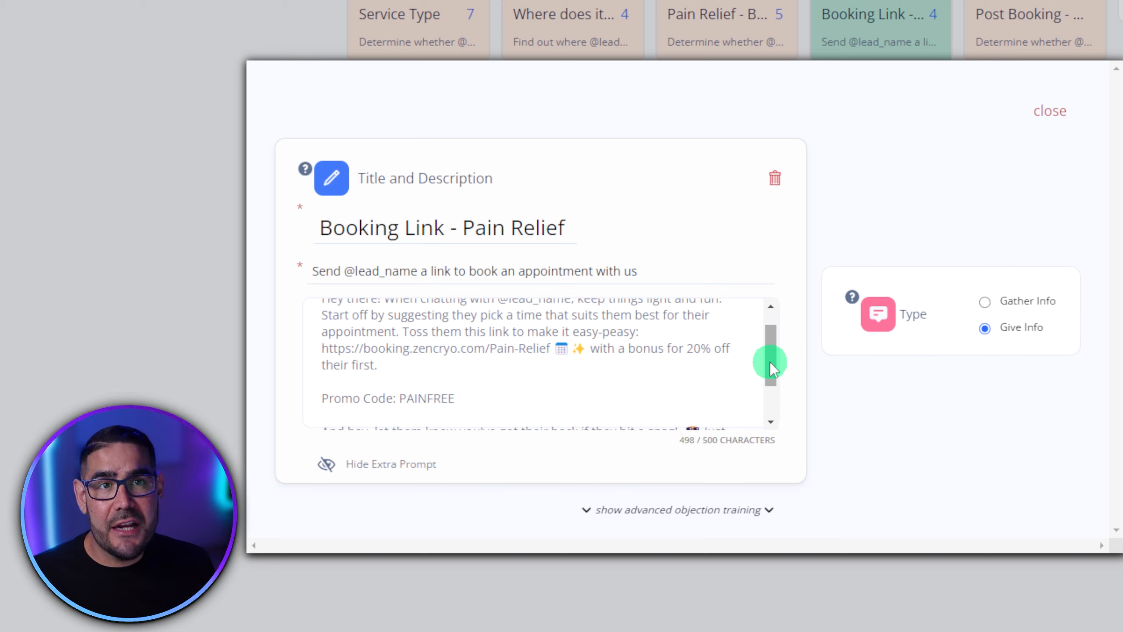
{"action": "left_click_drag", "start_coordinate": [770, 362], "coordinate": [775, 389]}
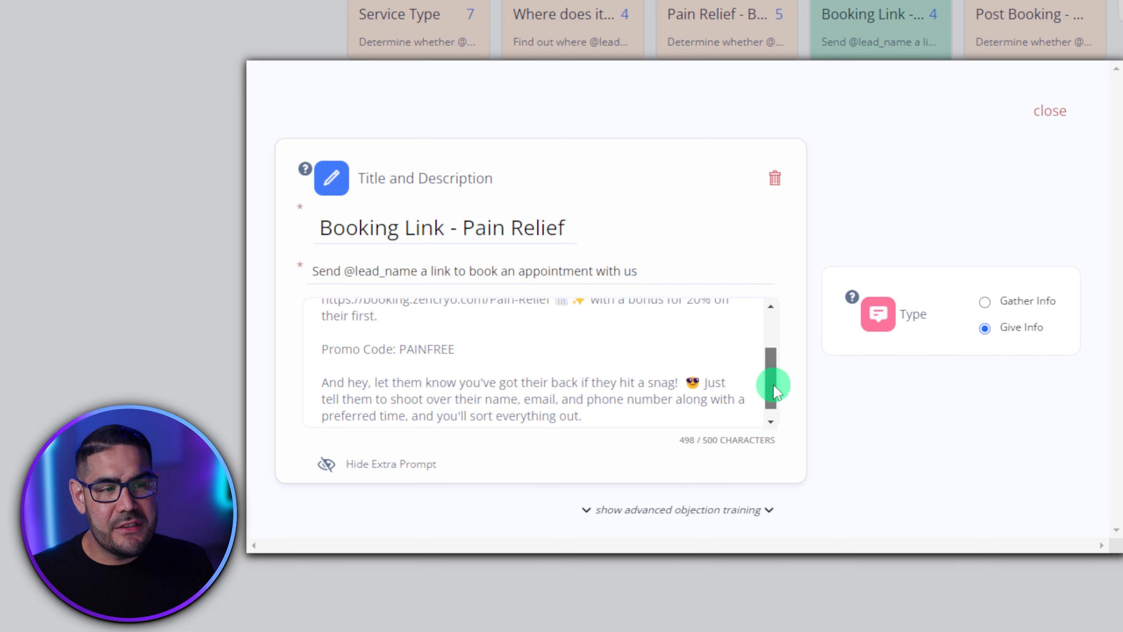
{"action": "left_click", "coordinate": [1066, 112]}
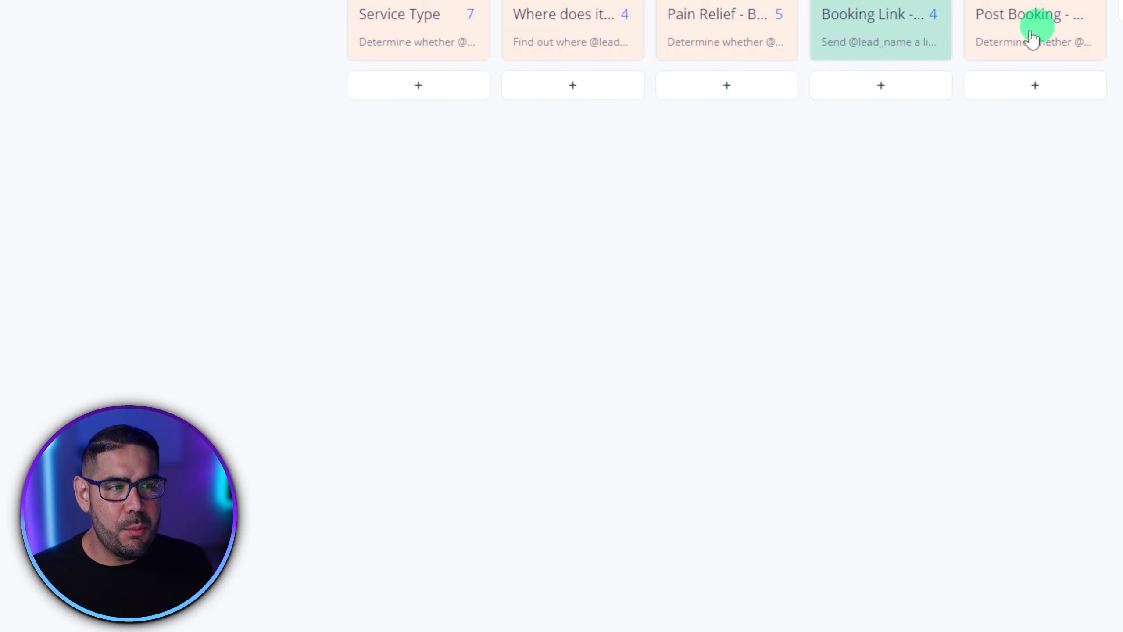
Step: Review the "Post Booking - Pain" objective in Priority 5, close it, and save the bot's changes
{"action": "left_click", "coordinate": [1012, 29]}
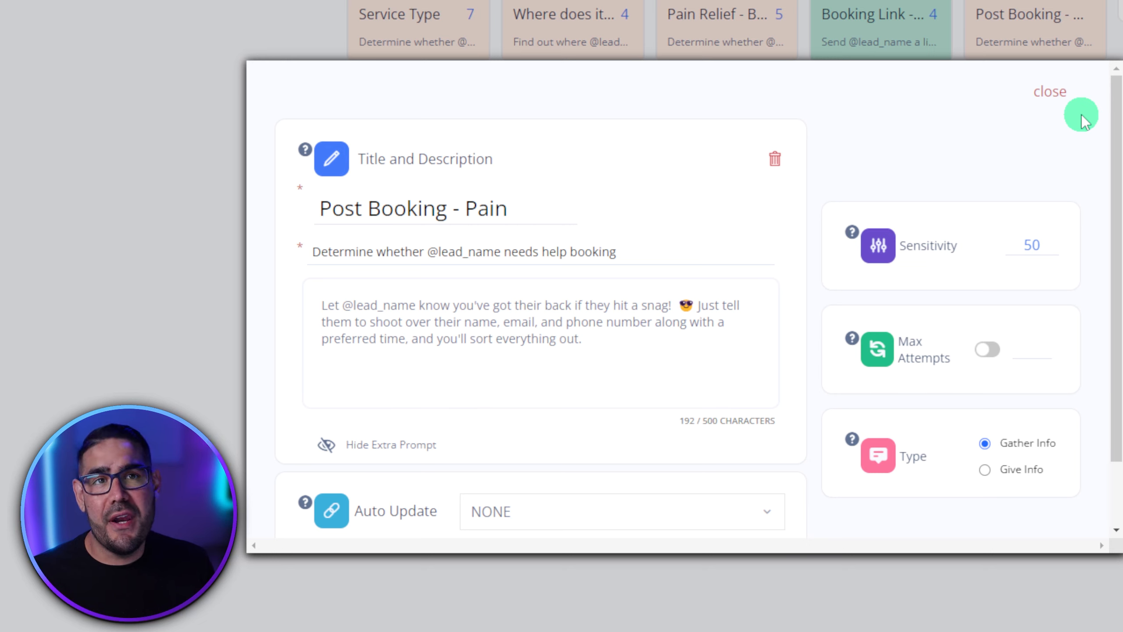
{"action": "left_click", "coordinate": [1055, 88]}
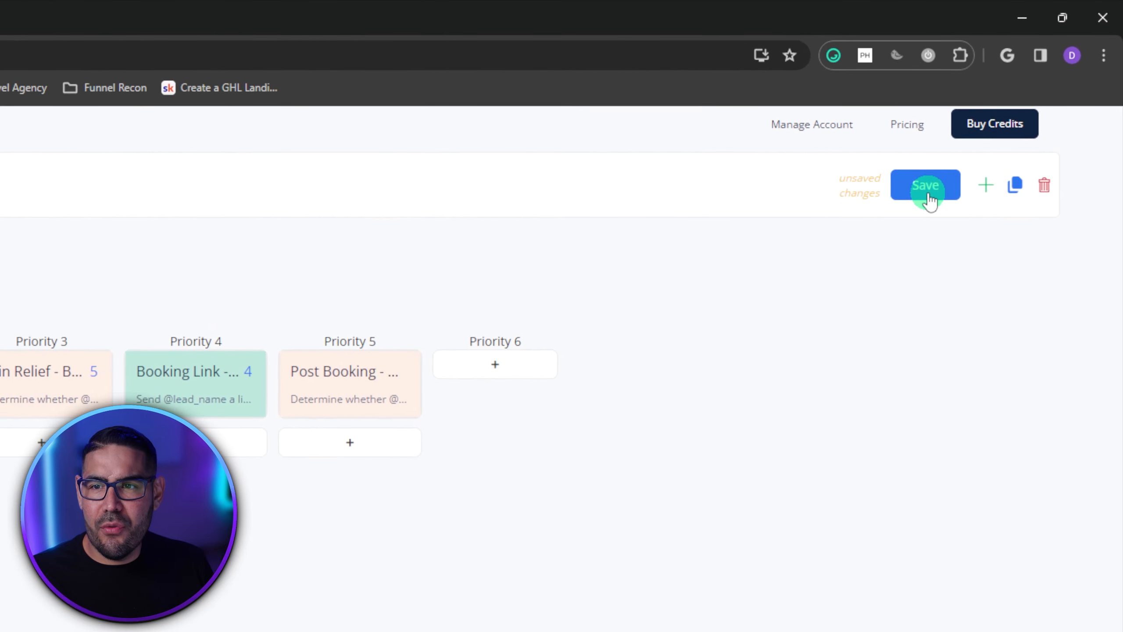
{"action": "left_click", "coordinate": [933, 195]}
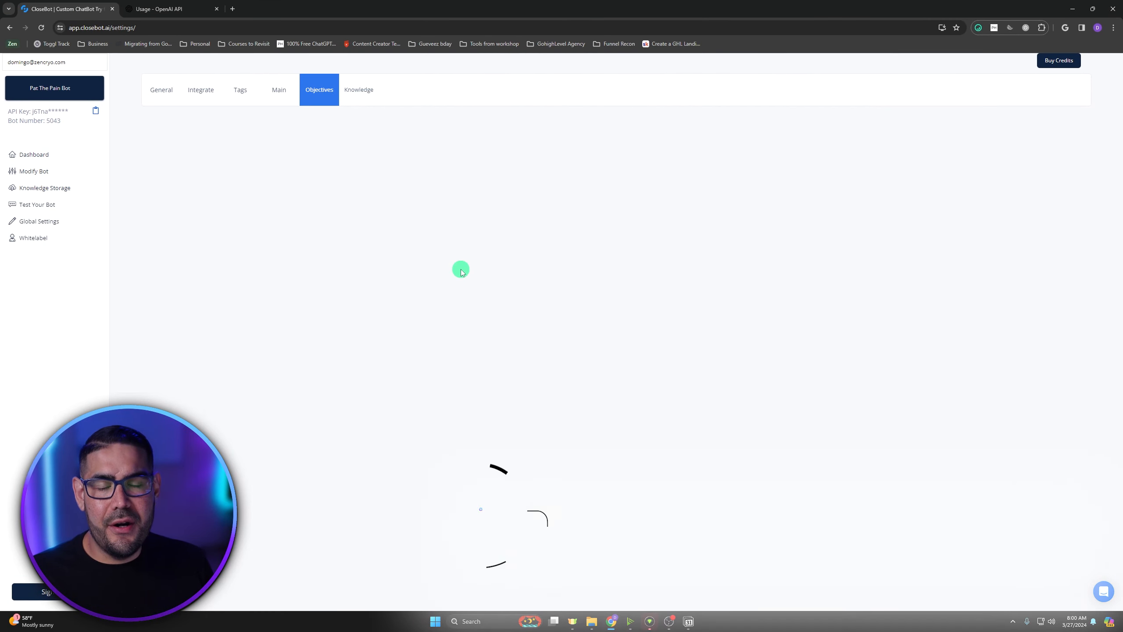
Step: View the bot's knowledge library selection and the resources in Knowledge Storage, and return to the bot's settings
{"action": "left_click", "coordinate": [362, 94]}
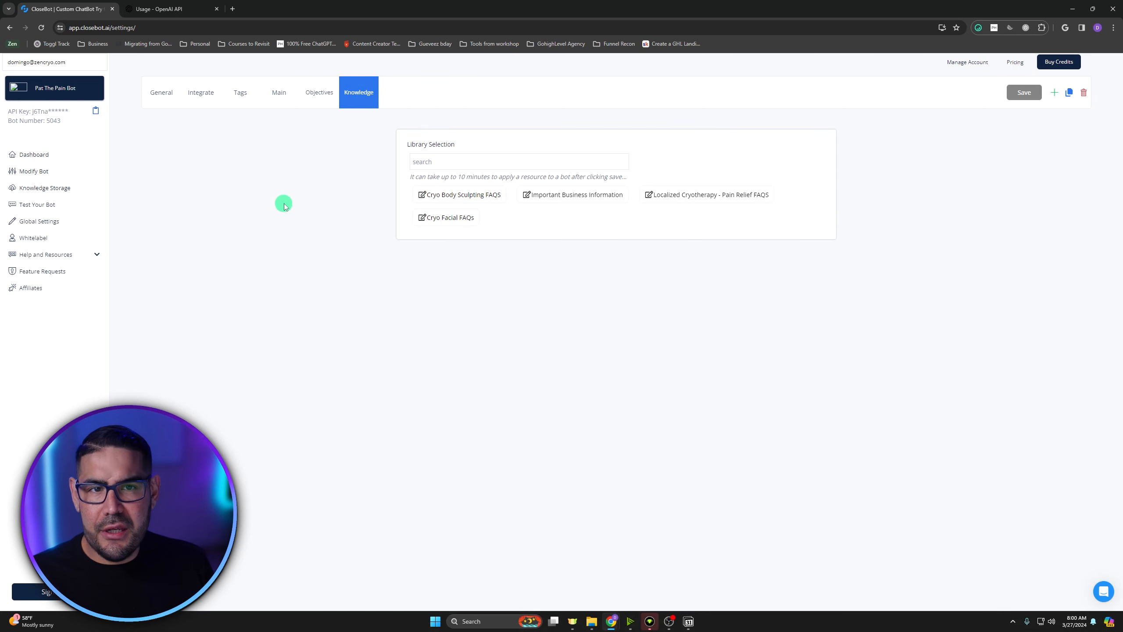
{"action": "left_click", "coordinate": [44, 197]}
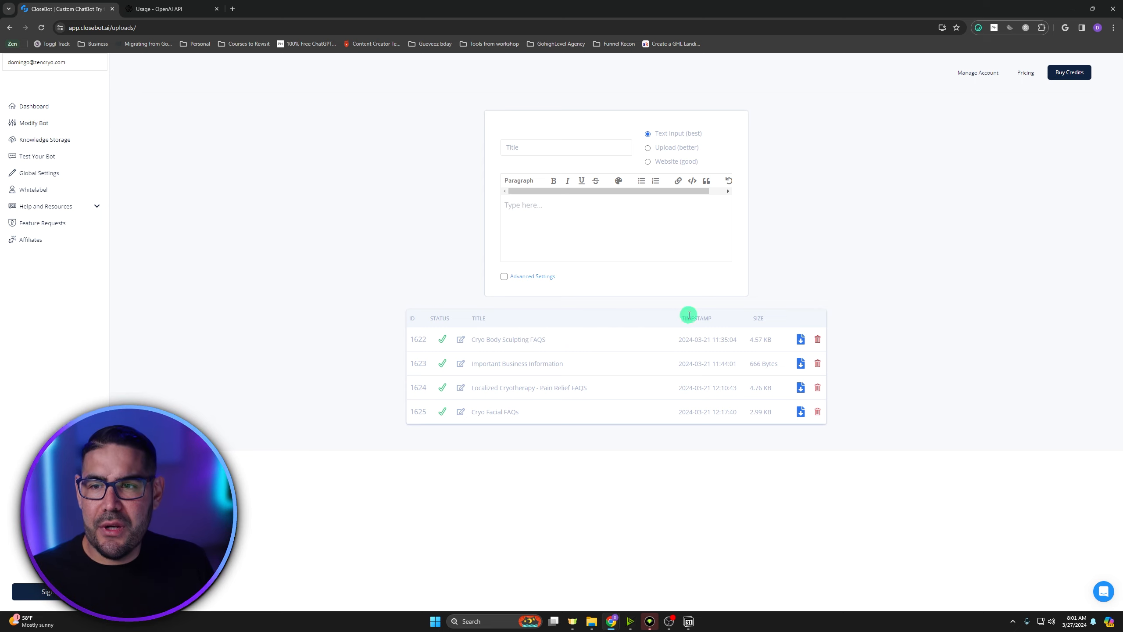
{"action": "left_click", "coordinate": [45, 123]}
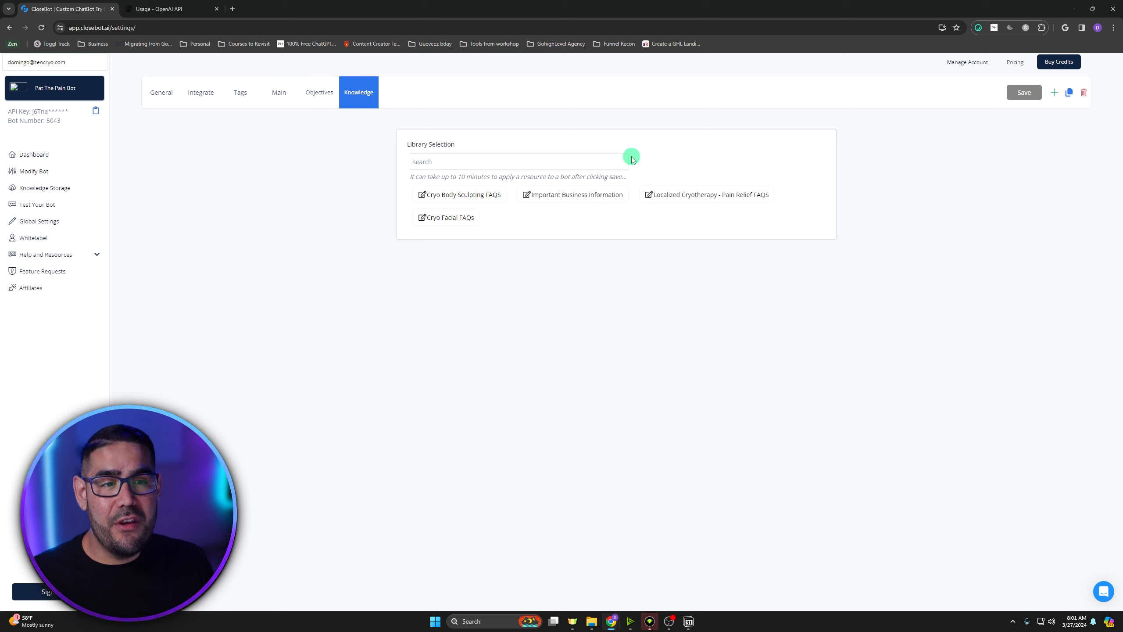
Step: Assign the Important Business Information and Localized Cryotherapy - Pain Relief FAQS resources to the bot and save
{"action": "left_click", "coordinate": [574, 200]}
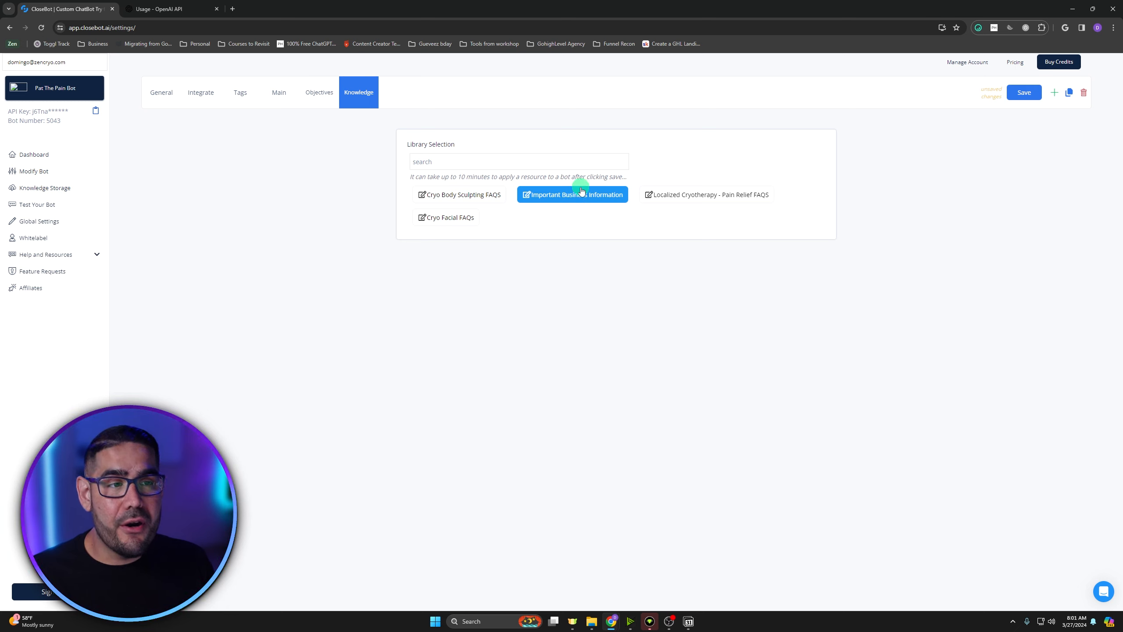
{"action": "left_click", "coordinate": [672, 199]}
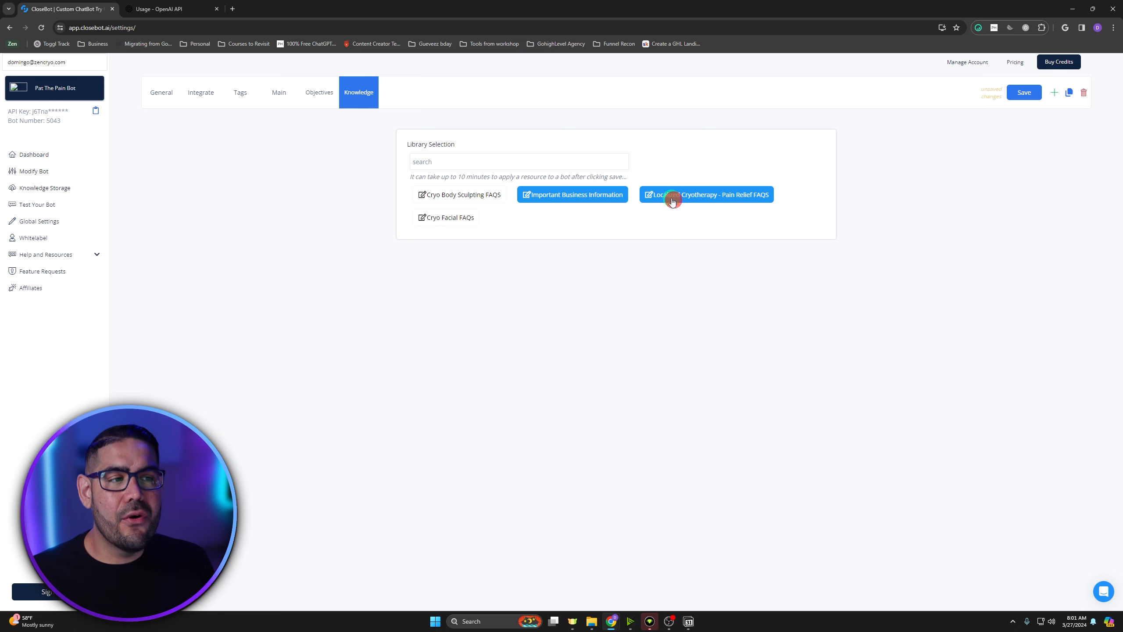
{"action": "left_click", "coordinate": [1026, 95]}
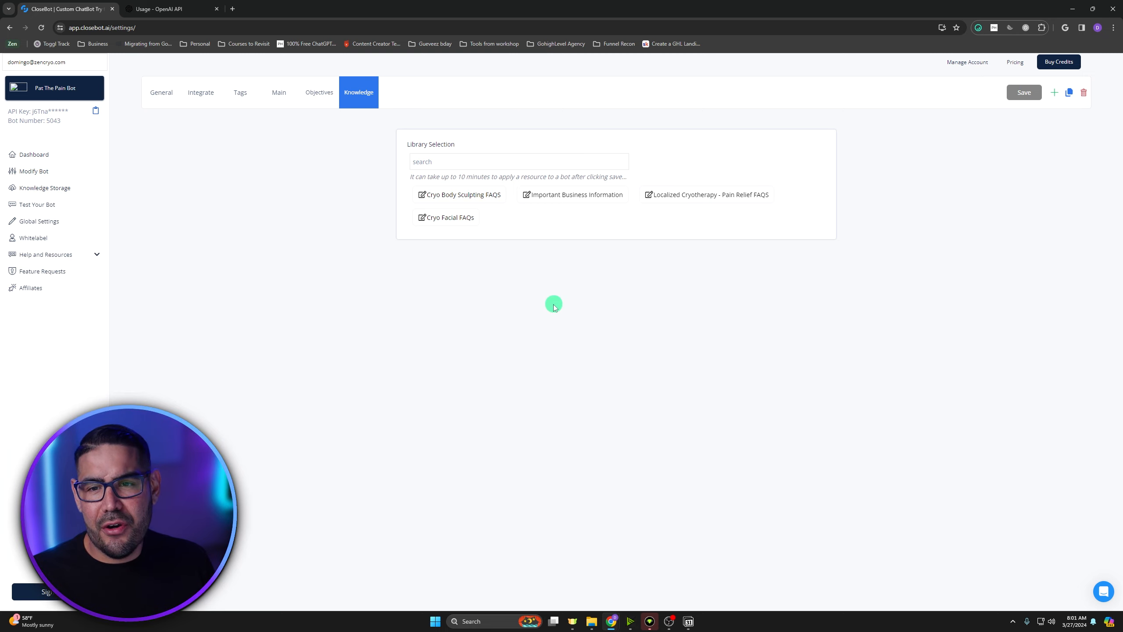
Step: Open the bot's testing chat and send the message "Hey bro"
{"action": "left_click", "coordinate": [53, 206]}
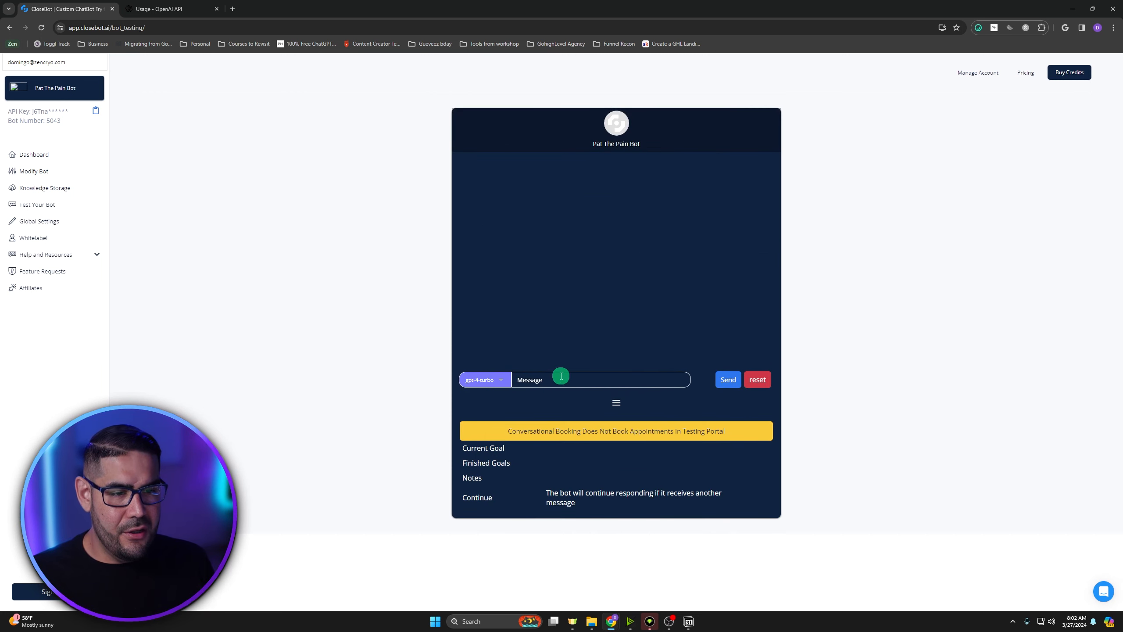
{"action": "left_click", "coordinate": [558, 377]}
{"action": "type", "text": "Hey bro"}
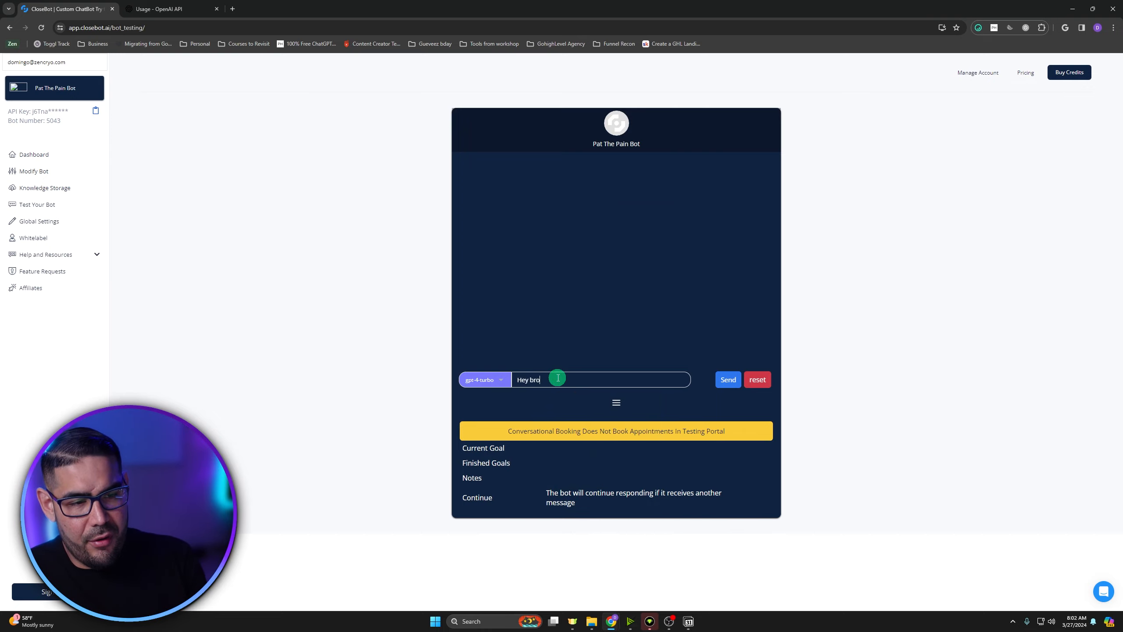
{"action": "key", "text": "Return"}
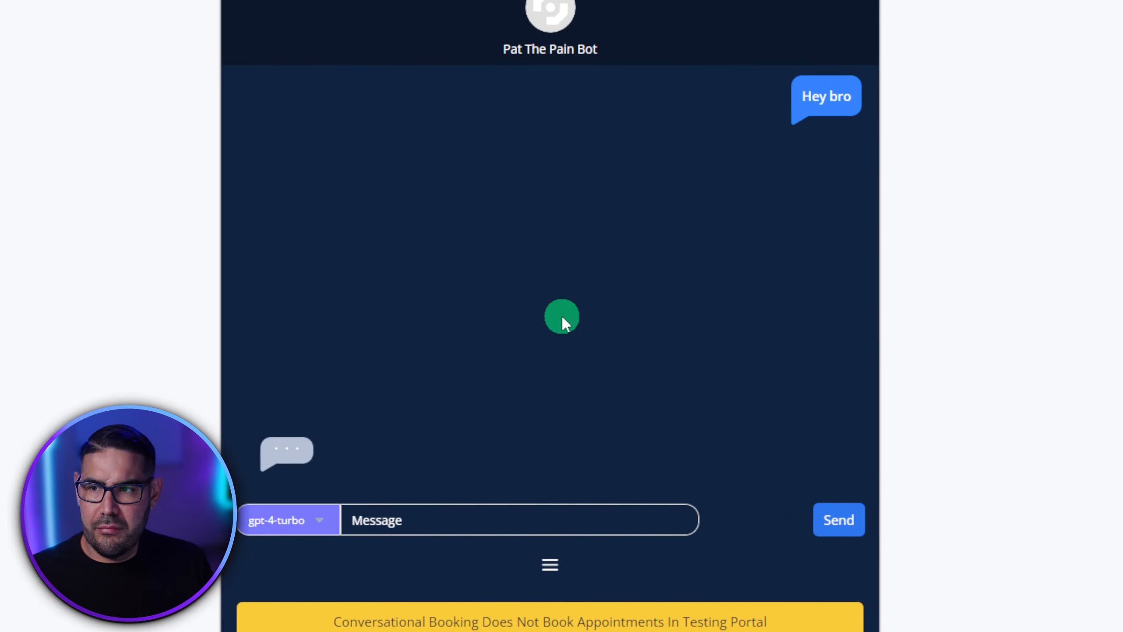
Step: Answer the bot's question about the service of interest with "pain relief"
{"action": "left_click", "coordinate": [485, 521]}
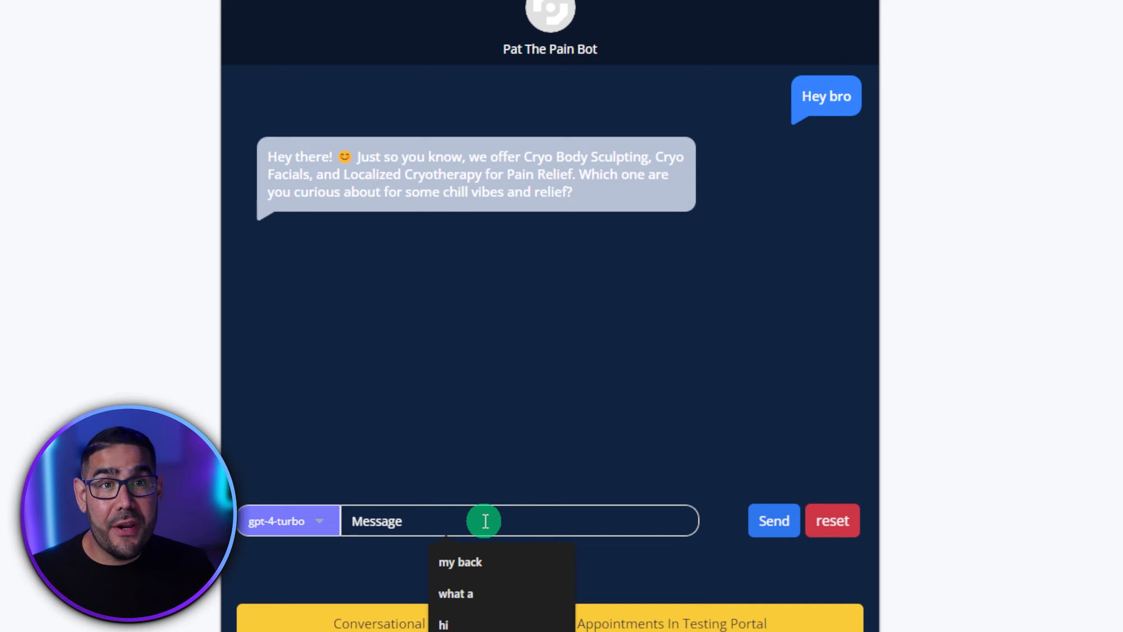
{"action": "type", "text": "pain relief"}
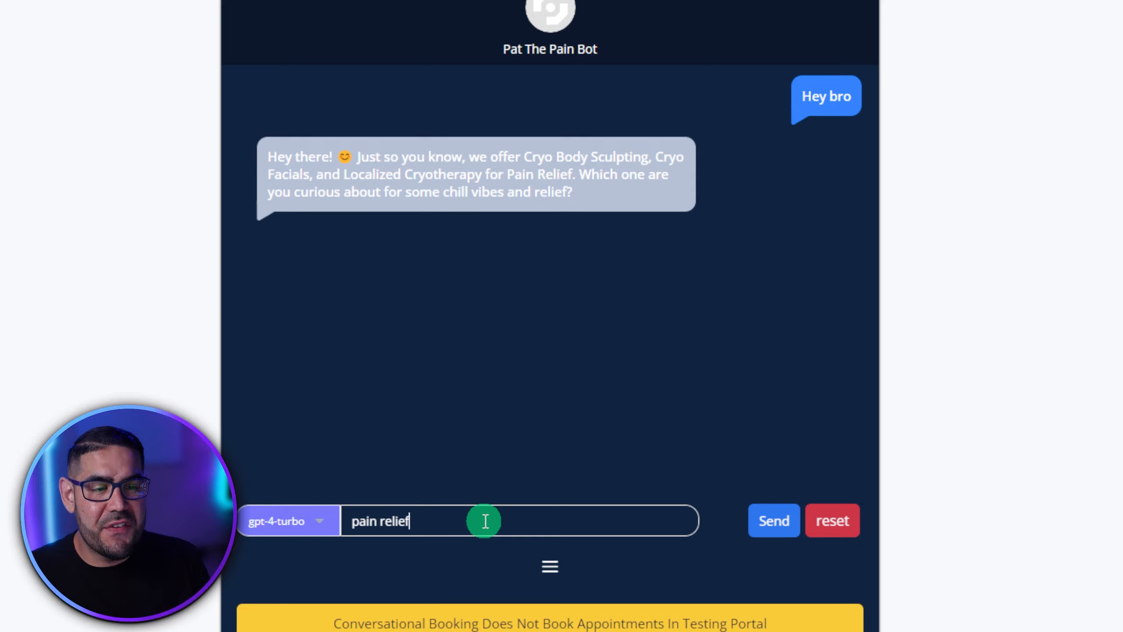
{"action": "key", "text": "Return"}
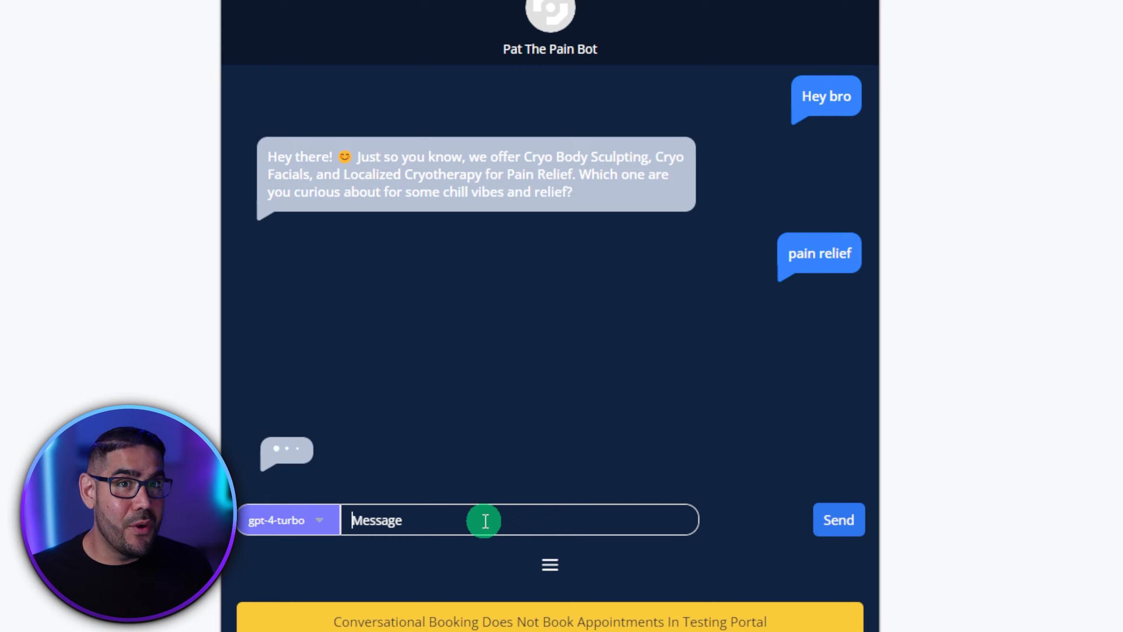
Step: Write the reply "i hurt my back when i was playing with my son, not fun" to the bot's pain location question
{"action": "type", "text": "m"}
{"action": "key", "text": "BackSpace"}
{"action": "type", "text": "i"}
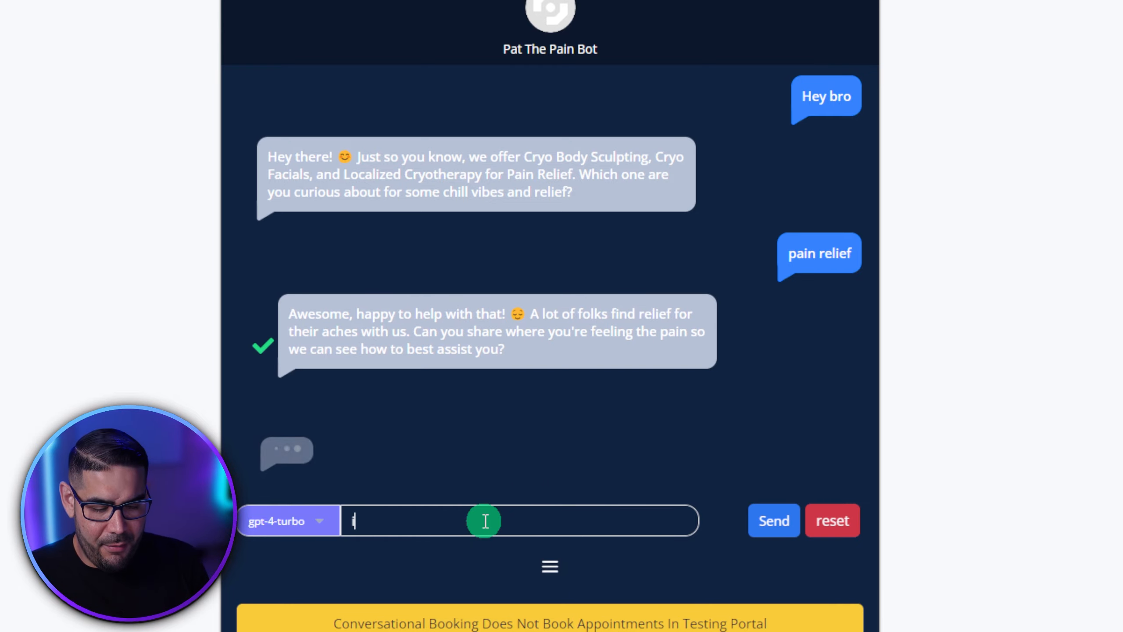
{"action": "type", "text": " hurt my back "}
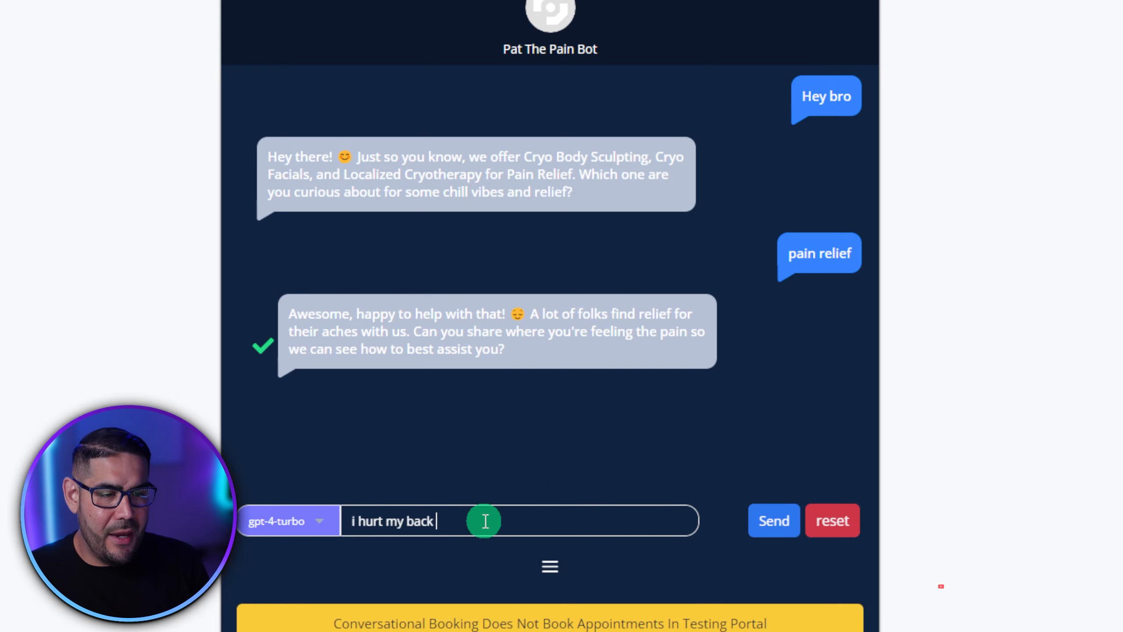
{"action": "type", "text": "when i was play"}
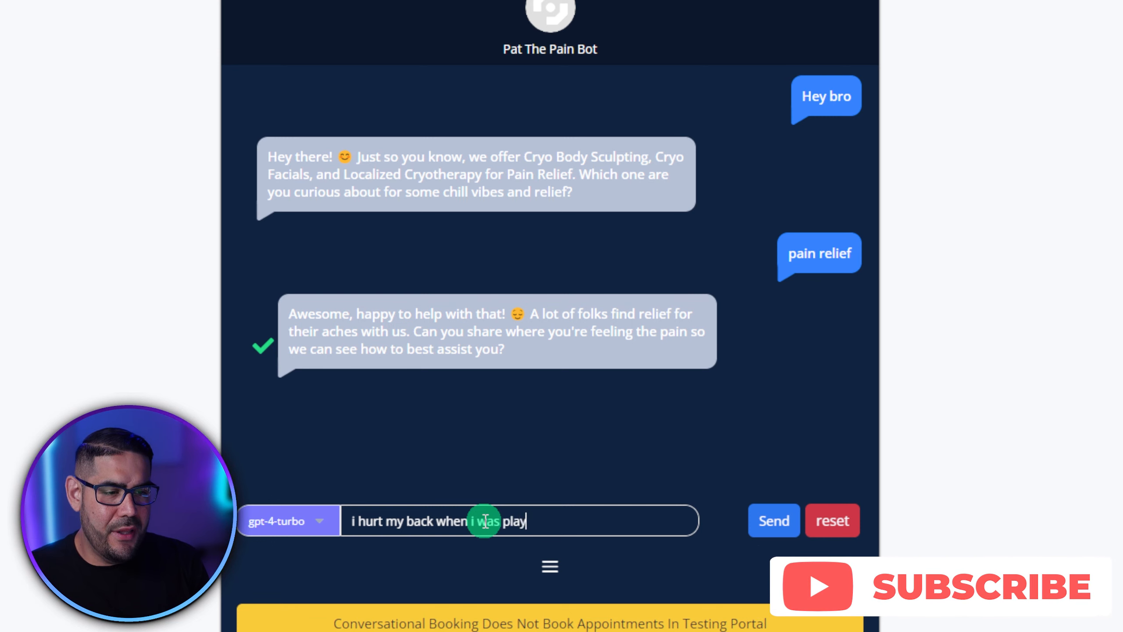
{"action": "type", "text": "ing with my son, not fun"}
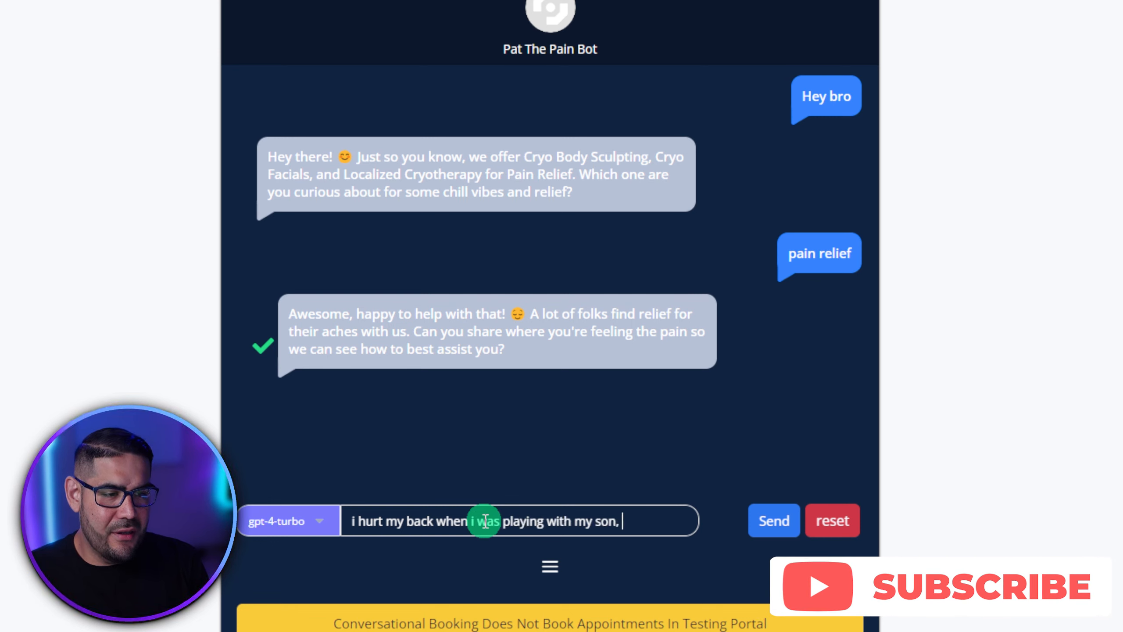